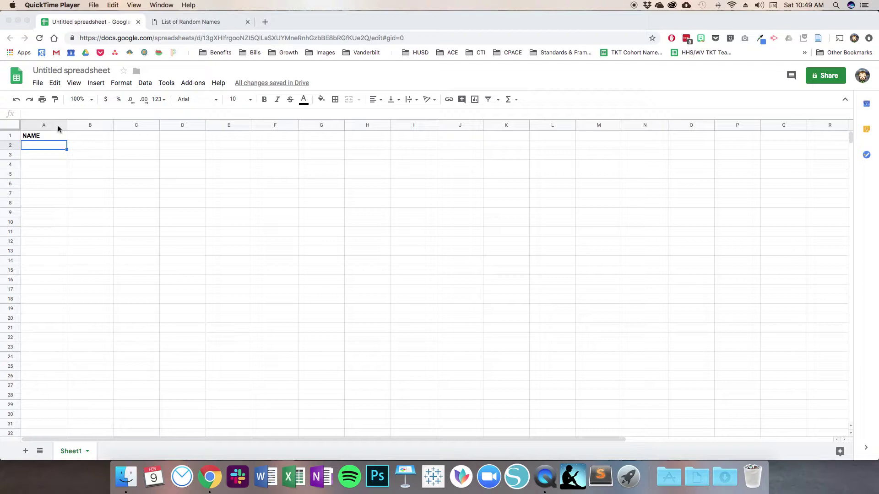
- On the List of Random Names website, generate 50 random full names of both types without alliteration
{"action": "left_click", "coordinate": [179, 21]}
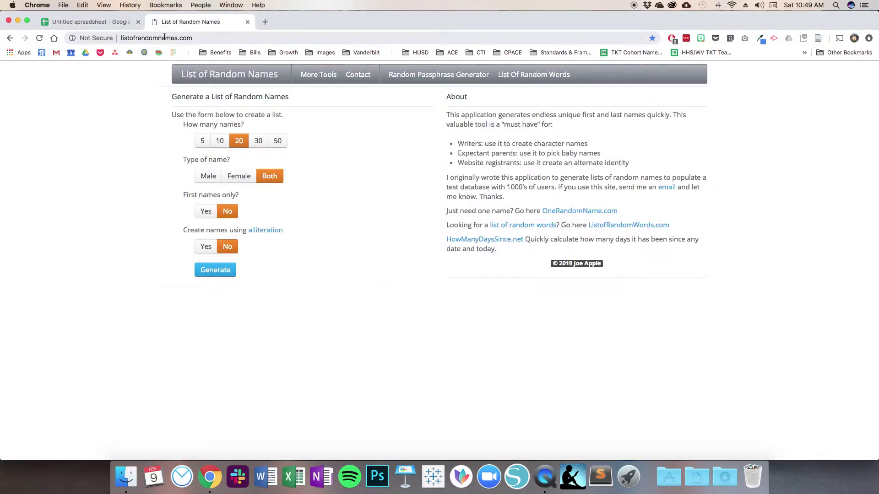
{"action": "double_click", "coordinate": [164, 38]}
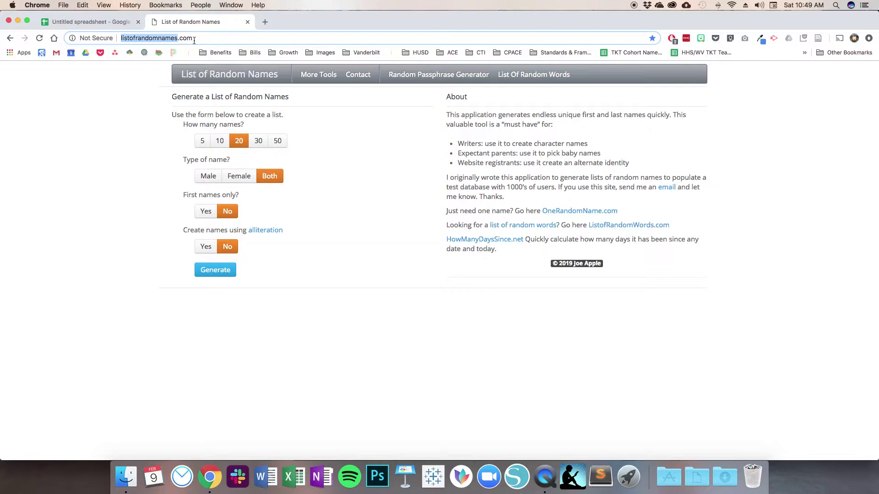
{"action": "left_click", "coordinate": [280, 143]}
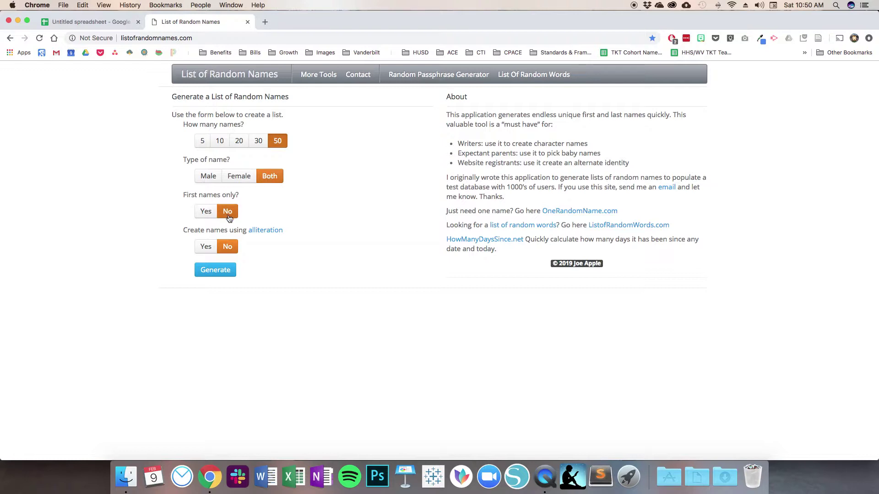
{"action": "left_click", "coordinate": [227, 270]}
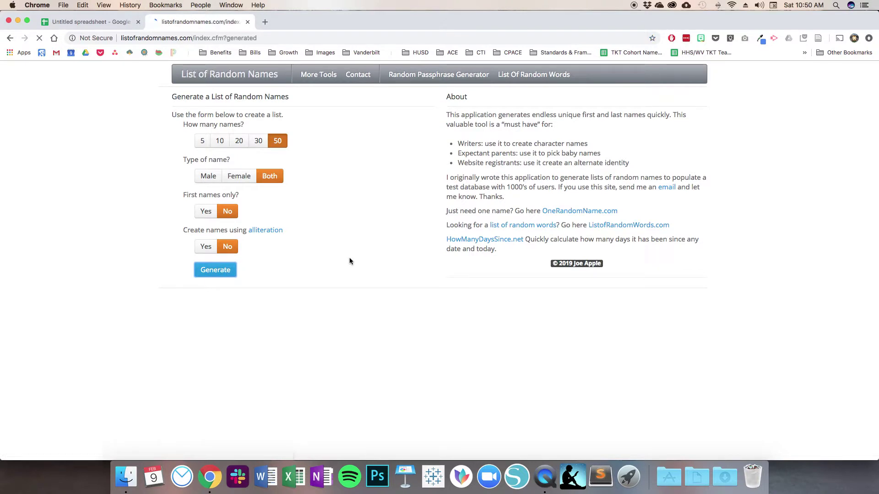
{"action": "scroll", "coordinate": [449, 206], "scroll_direction": "down", "scroll_amount": 2}
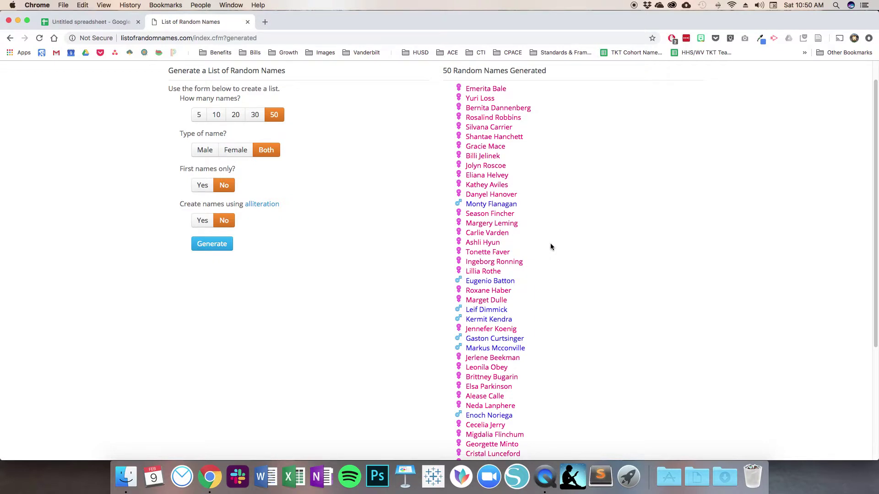
- Export the generated names as a list in a text area
{"action": "key", "text": "super+a"}
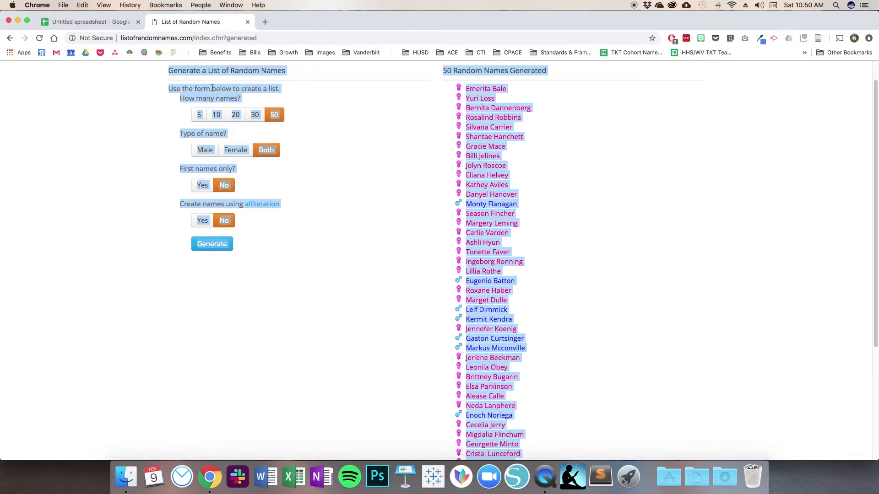
{"action": "left_click", "coordinate": [602, 197]}
{"action": "scroll", "coordinate": [600, 197], "scroll_direction": "down", "scroll_amount": 4}
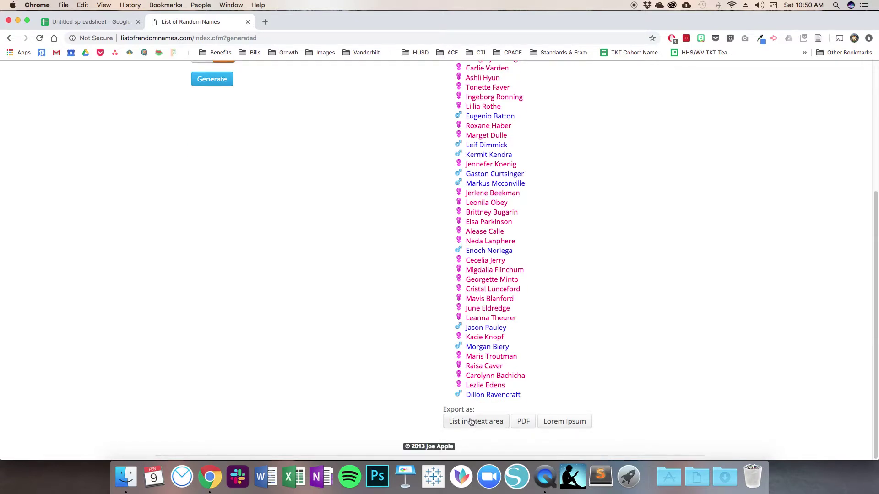
{"action": "left_click", "coordinate": [471, 425]}
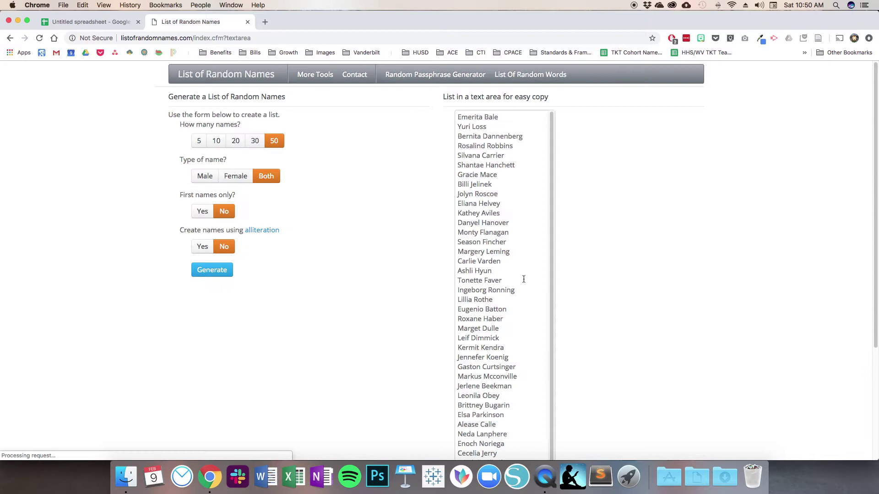
- Copy the entire list of names from the text area
{"action": "left_click", "coordinate": [503, 204]}
{"action": "left_click", "coordinate": [515, 302]}
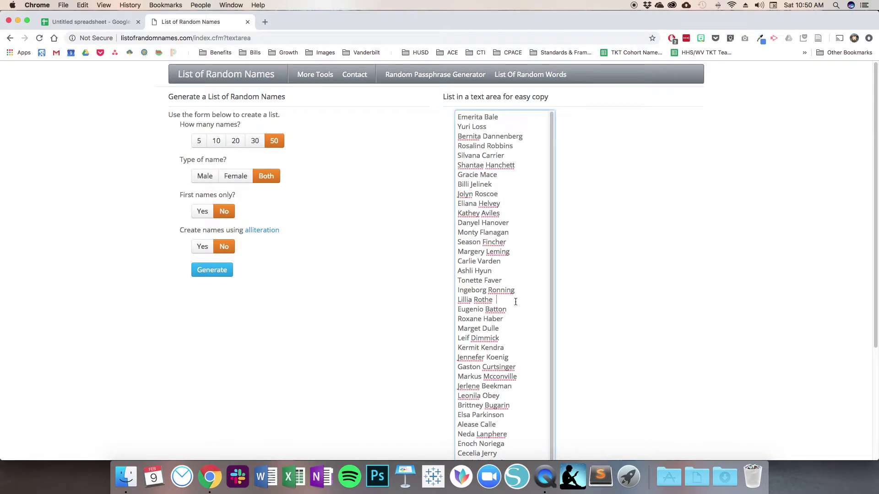
{"action": "key", "text": "super+a"}
{"action": "key", "text": "super+c"}
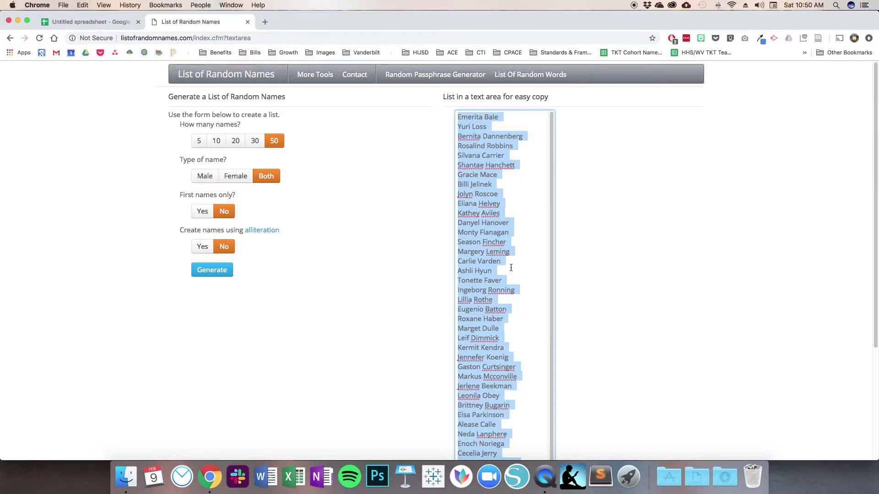
{"action": "right_click", "coordinate": [494, 233]}
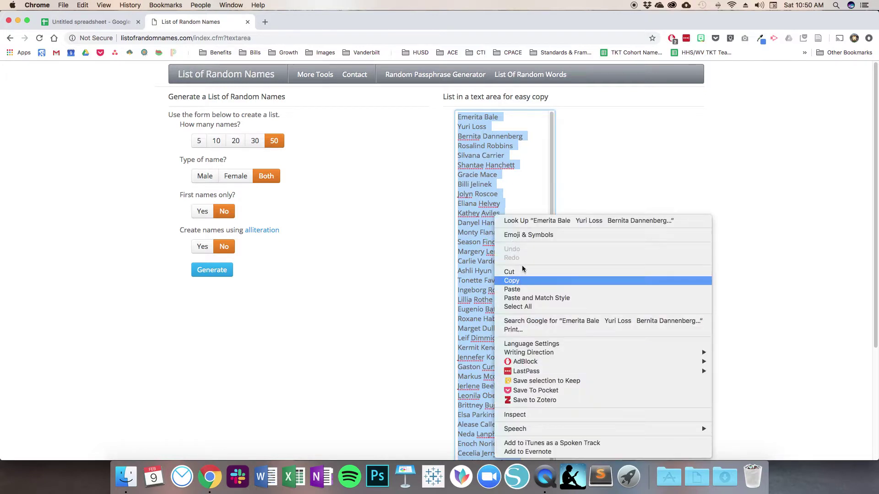
{"action": "left_click", "coordinate": [524, 176]}
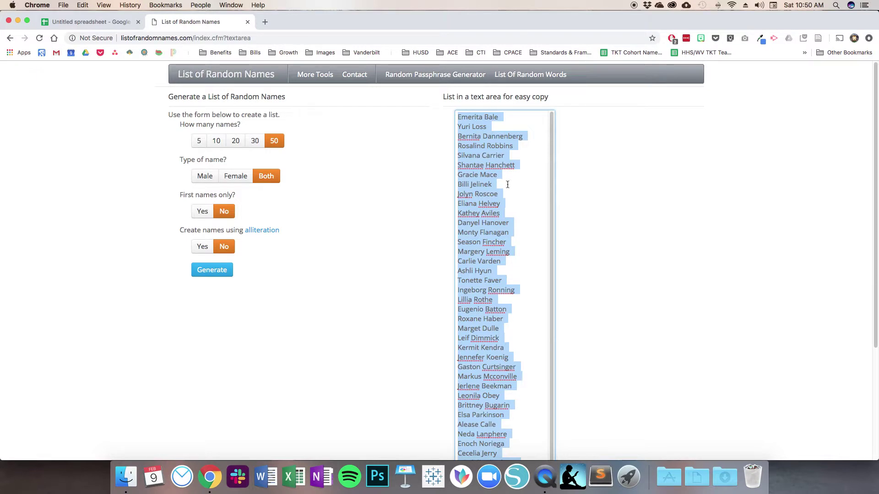
- Switch to the untitled spreadsheet and paste the copied names under the NAME header, starting in cell A2
{"action": "left_click", "coordinate": [73, 21]}
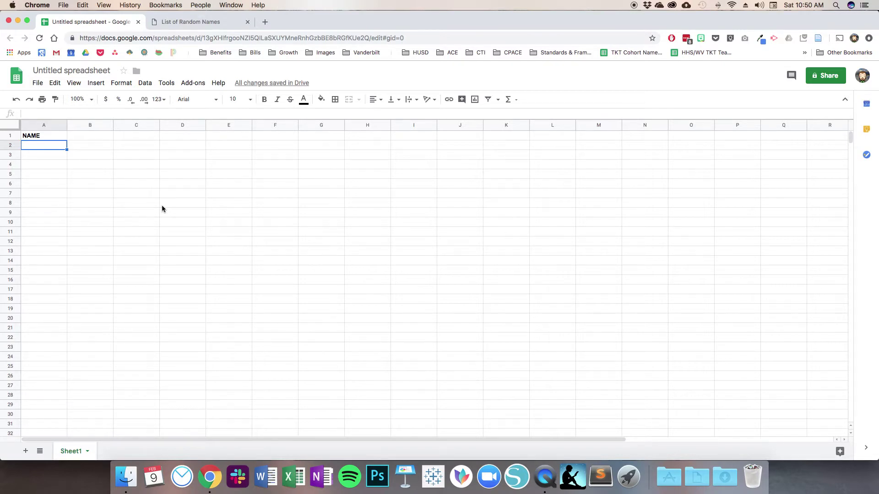
{"action": "key", "text": "super+v"}
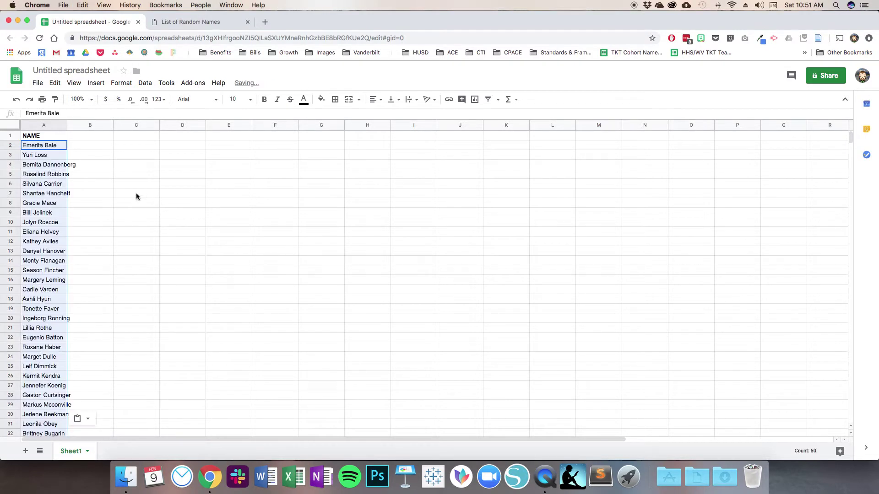
{"action": "scroll", "coordinate": [52, 232], "scroll_direction": "down", "scroll_amount": 10}
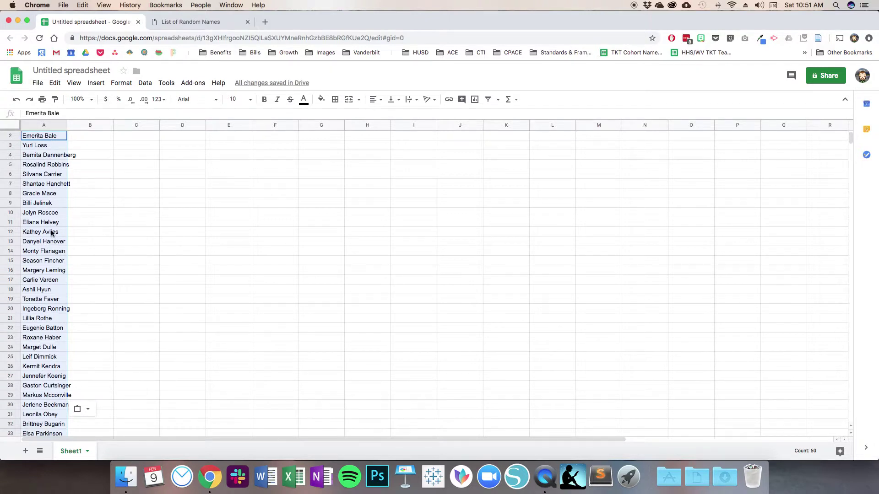
{"action": "scroll", "coordinate": [51, 232], "scroll_direction": "up", "scroll_amount": 10}
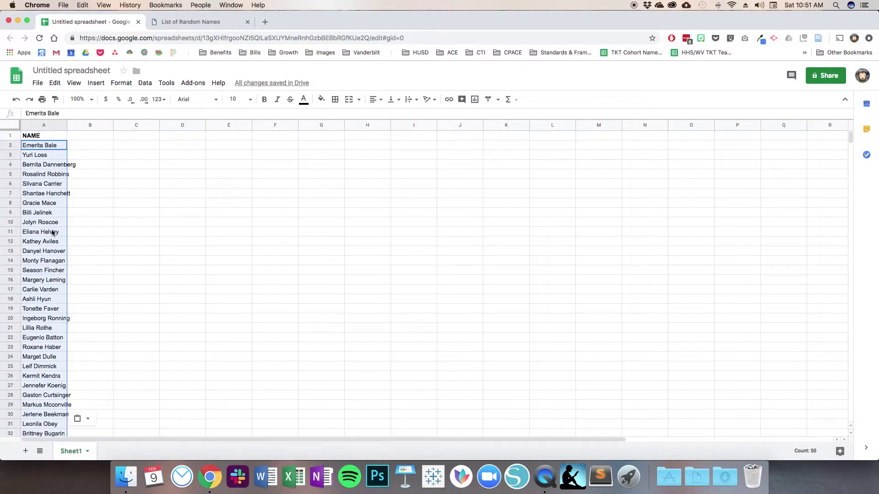
{"action": "left_click", "coordinate": [50, 140]}
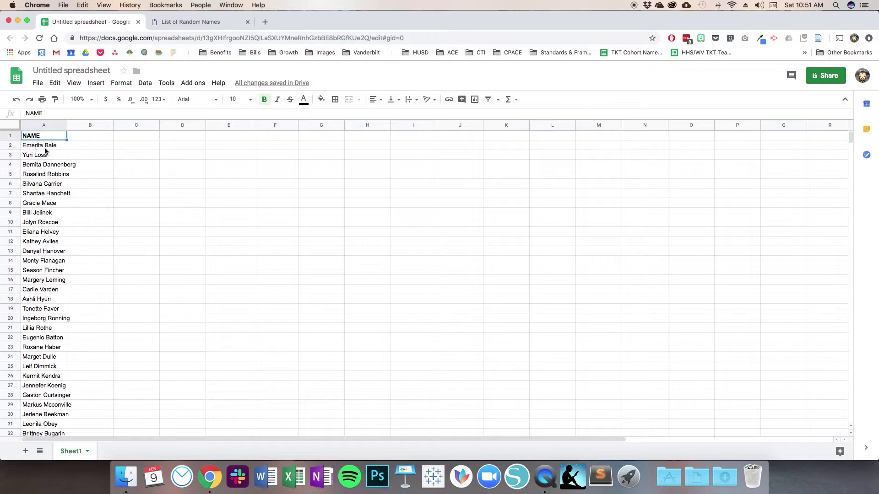
{"action": "left_click", "coordinate": [28, 147]}
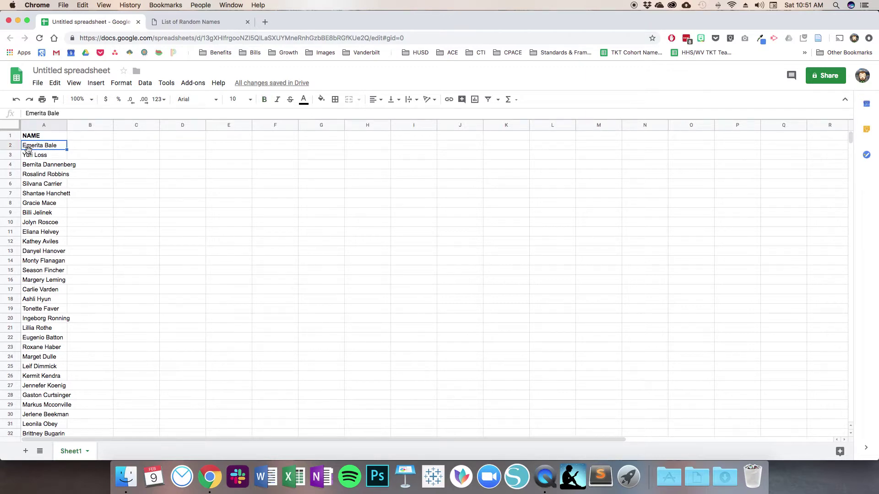
- Split the text in column A into separate columns using Space as the separator
{"action": "left_click", "coordinate": [43, 127]}
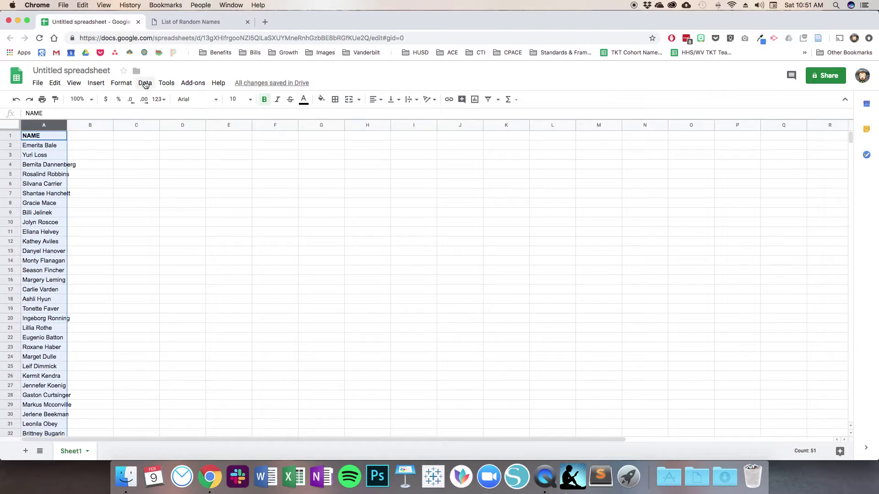
{"action": "left_click", "coordinate": [145, 84]}
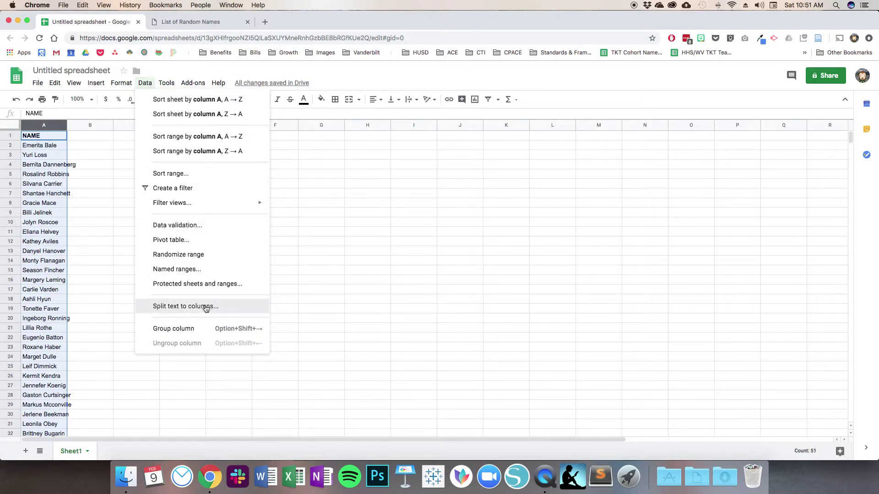
{"action": "left_click", "coordinate": [205, 307]}
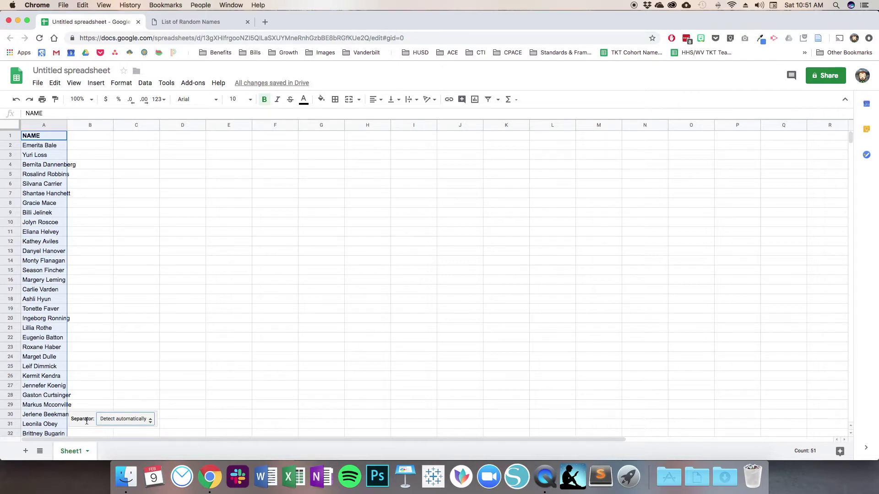
{"action": "left_click", "coordinate": [142, 420]}
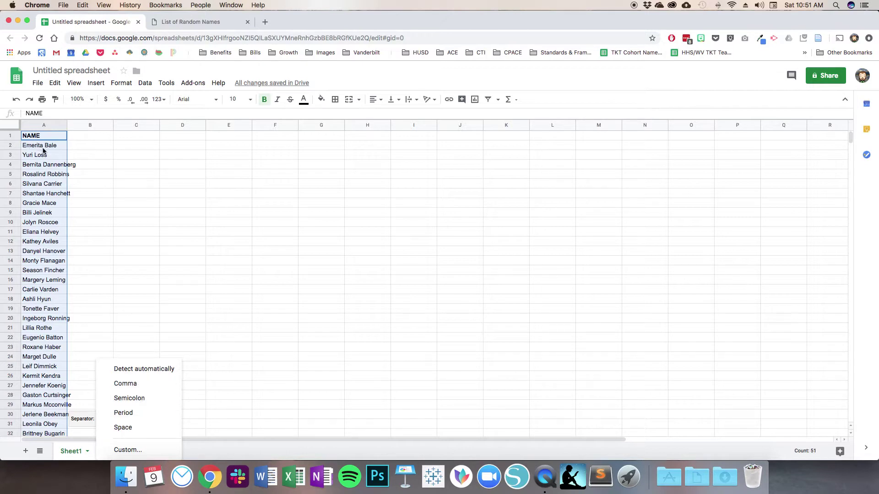
{"action": "left_click", "coordinate": [131, 427]}
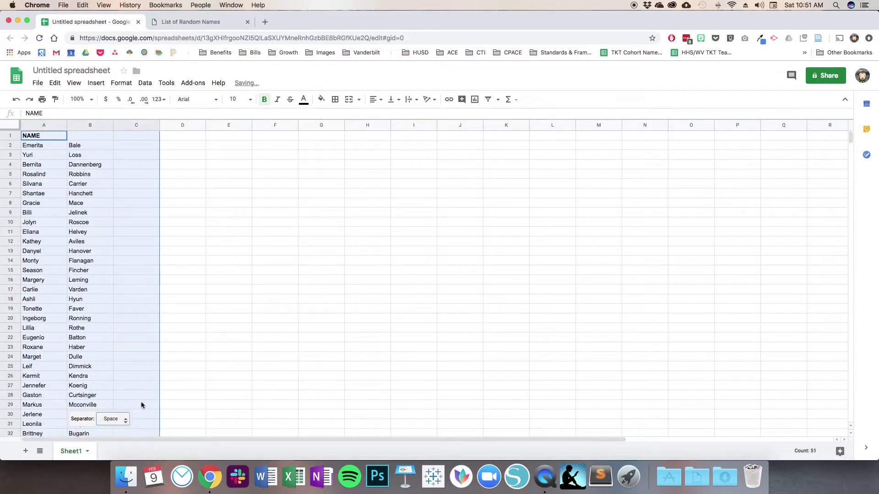
{"action": "left_click", "coordinate": [39, 146]}
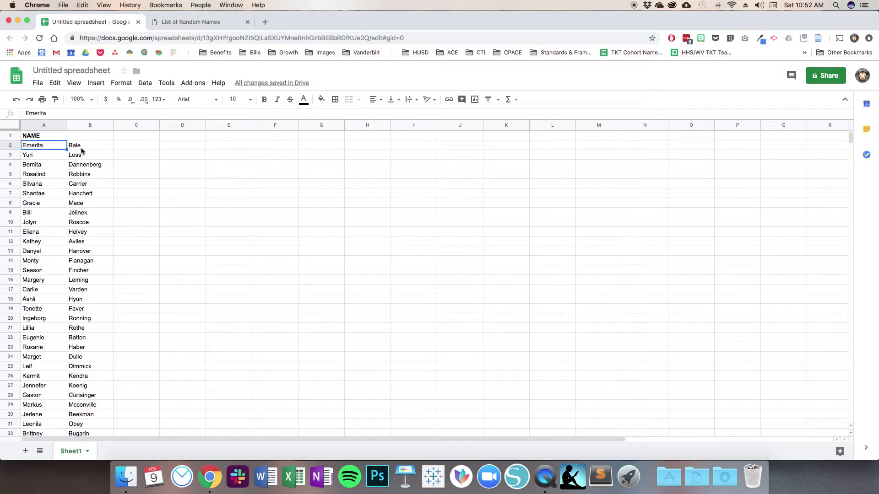
- Set the header in A1 to FIRST NAME and the header in B1 to LAST NAME
{"action": "left_click", "coordinate": [46, 139]}
{"action": "type", "text": "FIRST NAME"}
{"action": "key", "text": "Tab"}
{"action": "type", "text": "LAST NAME"}
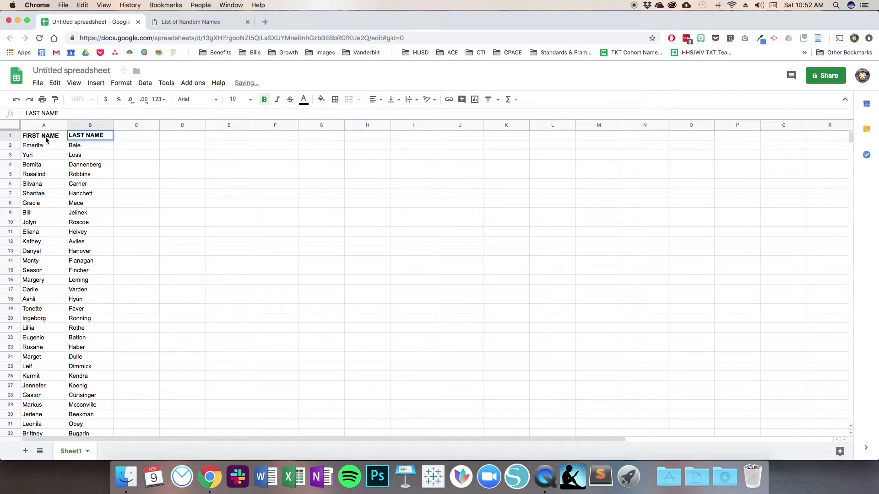
- Add the headers LOWER FIRST in C1 and LOWER LAST in D1
{"action": "left_click", "coordinate": [138, 136]}
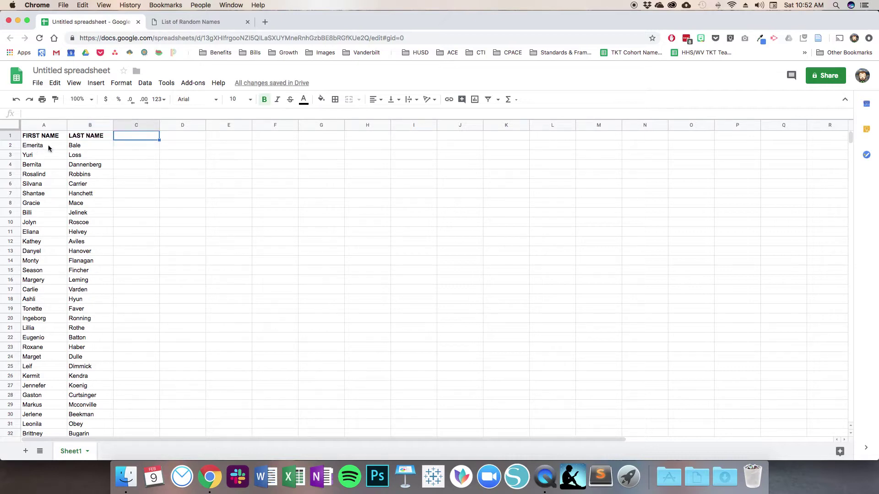
{"action": "type", "text": "LOWER FIRST"}
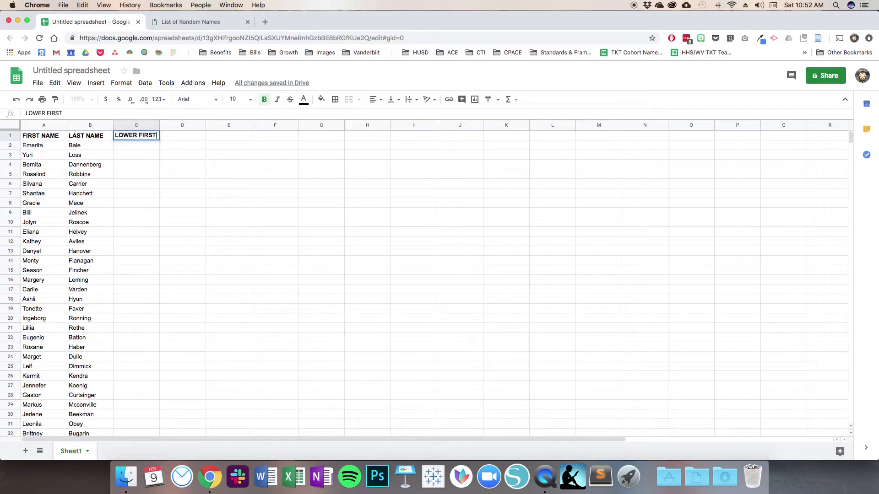
{"action": "left_click", "coordinate": [182, 138]}
{"action": "type", "text": "LOWER LAST"}
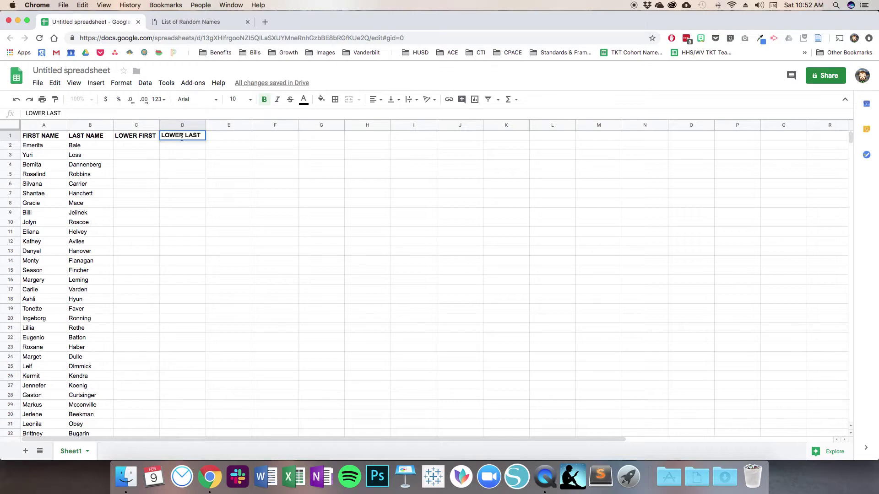
- Enter the formula =LOWER(A2) in cell C2 to convert the first name to lowercase
{"action": "left_click", "coordinate": [141, 146]}
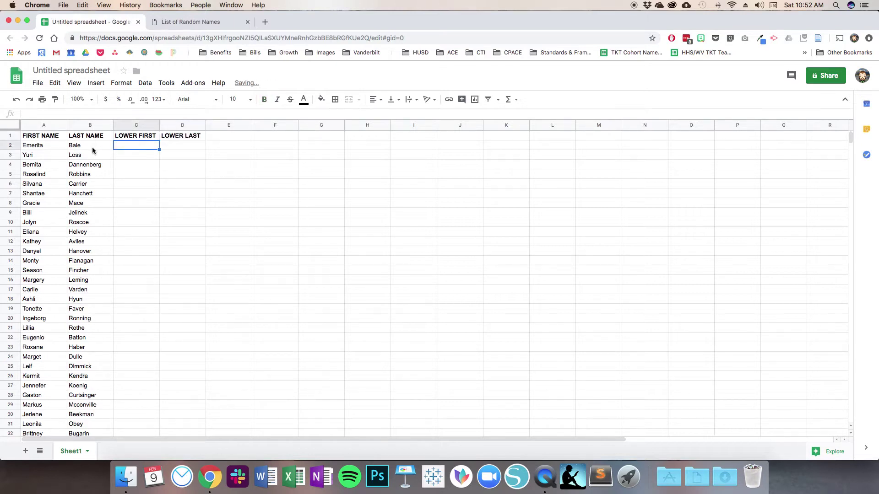
{"action": "double_click", "coordinate": [140, 146]}
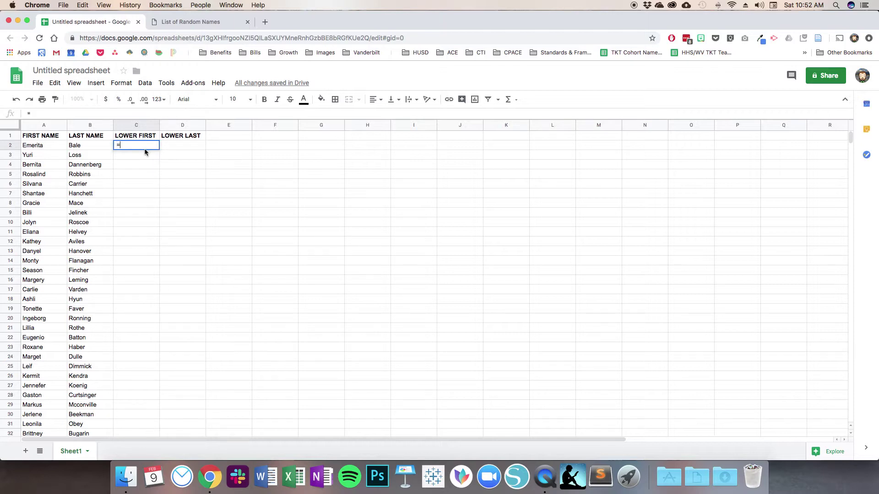
{"action": "type", "text": "=LOWER("}
{"action": "left_click", "coordinate": [49, 147]}
{"action": "left_click", "coordinate": [137, 145]}
{"action": "type", "text": "=LO"}
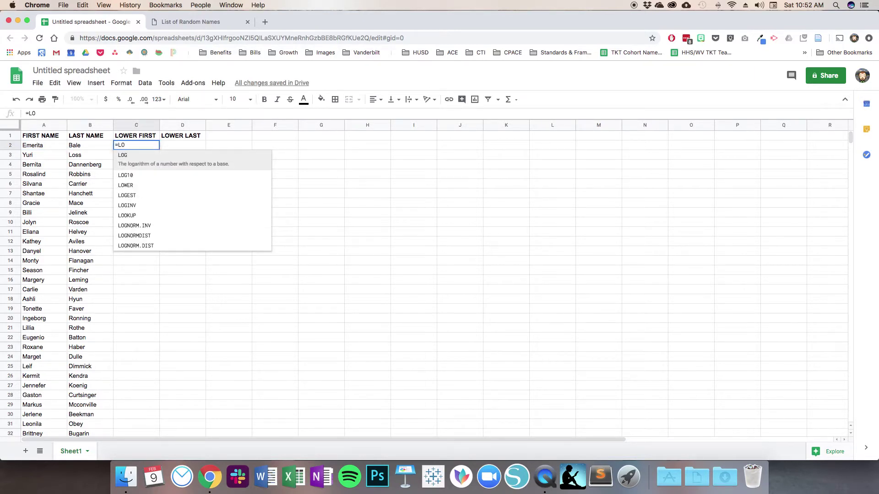
{"action": "type", "text": "W"}
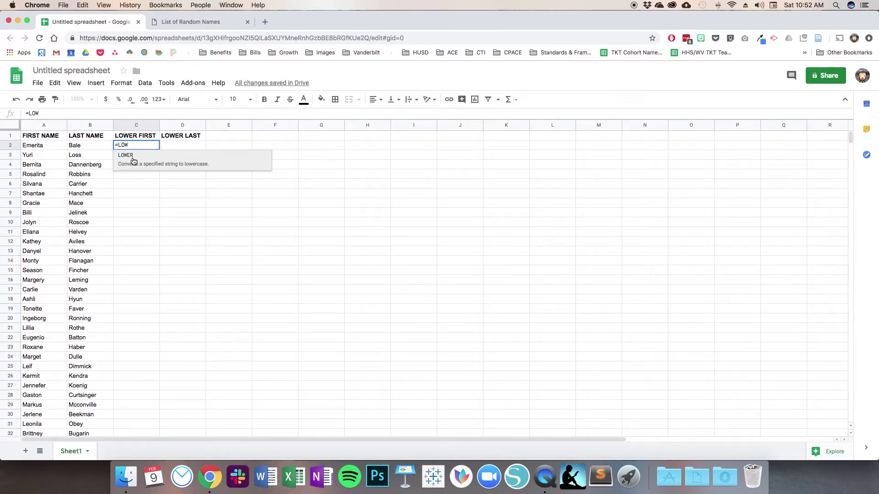
{"action": "left_click", "coordinate": [132, 157]}
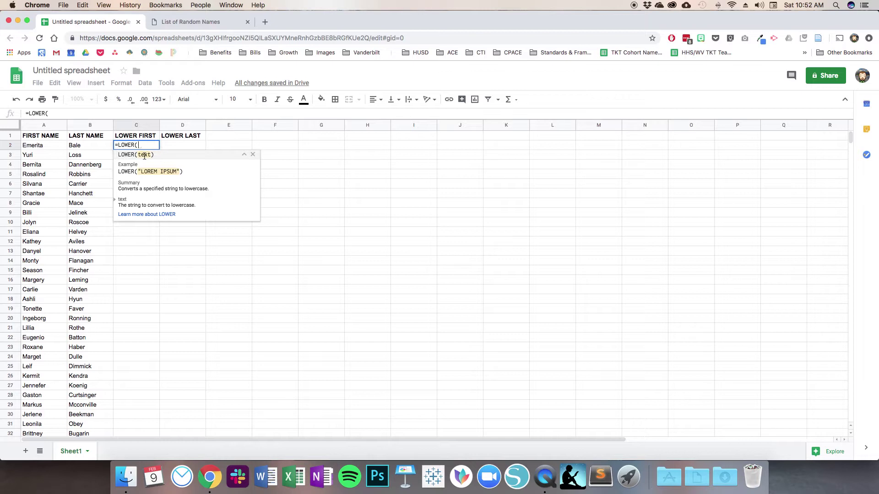
{"action": "left_click", "coordinate": [40, 146]}
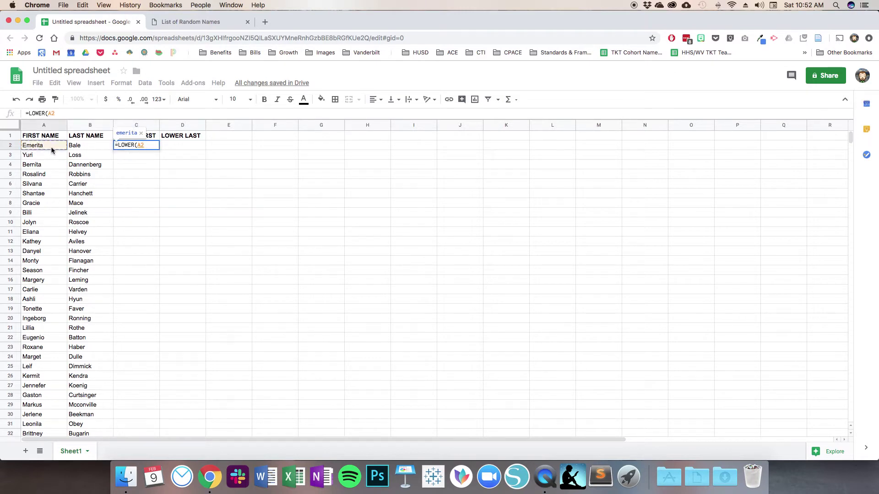
{"action": "type", "text": ")"}
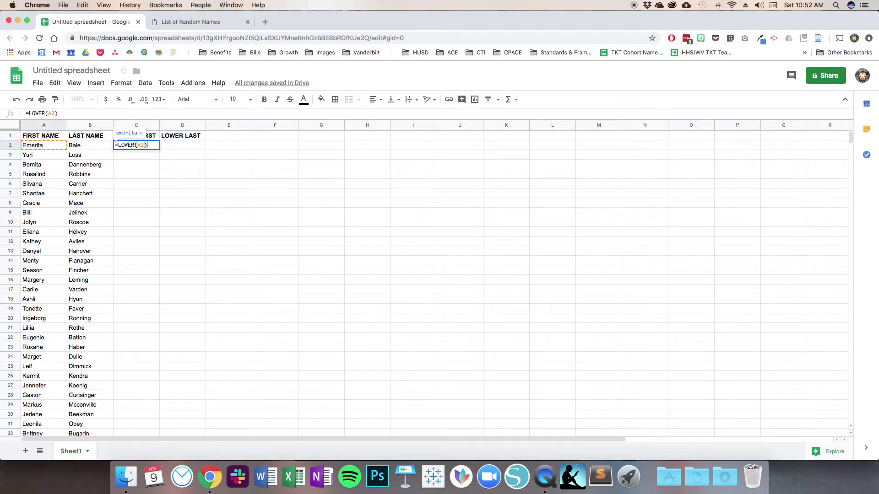
{"action": "key", "text": "Return"}
- Fill the LOWER formula from C2 down column C through row 51
{"action": "left_click", "coordinate": [135, 148]}
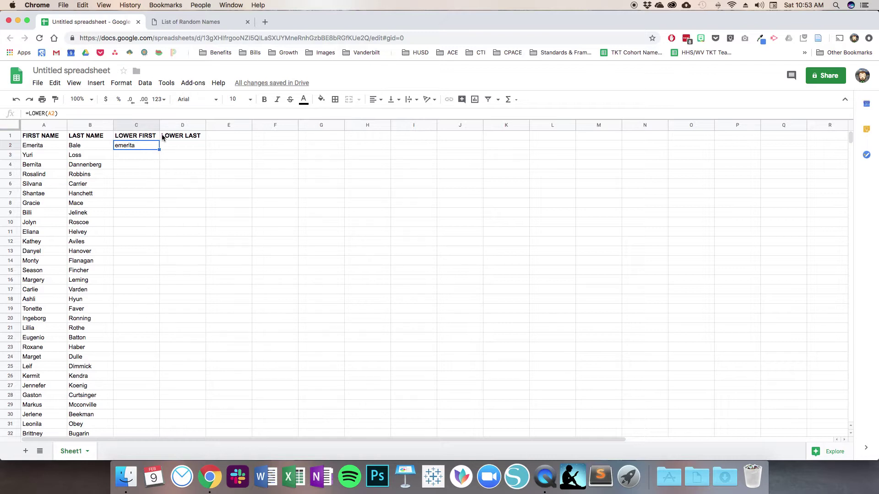
{"action": "left_click", "coordinate": [159, 150]}
{"action": "left_click_drag", "start_coordinate": [160, 151], "coordinate": [142, 389]}
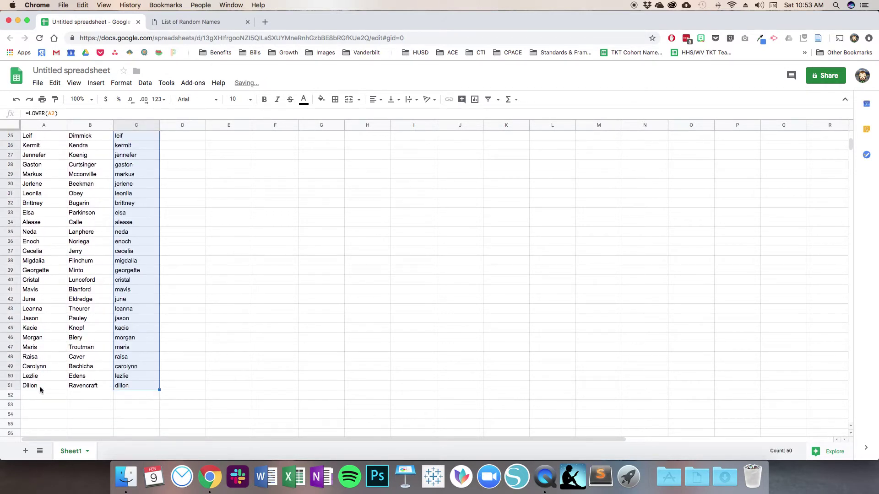
{"action": "scroll", "coordinate": [122, 182], "scroll_direction": "up", "scroll_amount": 1}
{"action": "scroll", "coordinate": [122, 183], "scroll_direction": "up", "scroll_amount": 10}
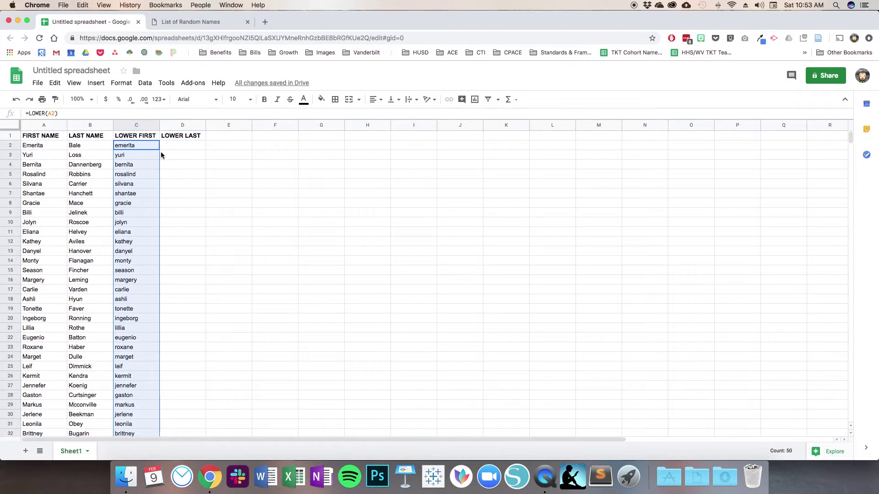
- Enter the formula =LOWER(B2) in cell D2 to convert the last name to lowercase
{"action": "left_click", "coordinate": [177, 143]}
{"action": "double_click", "coordinate": [177, 145]}
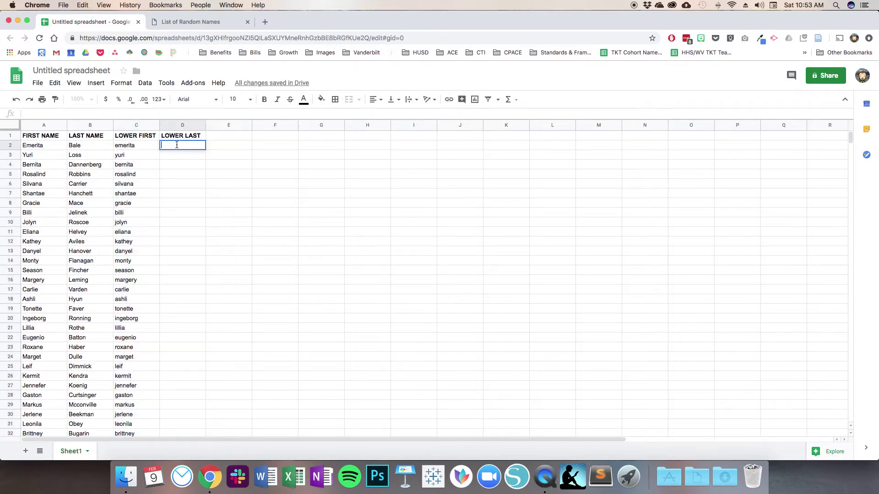
{"action": "type", "text": "=LO"}
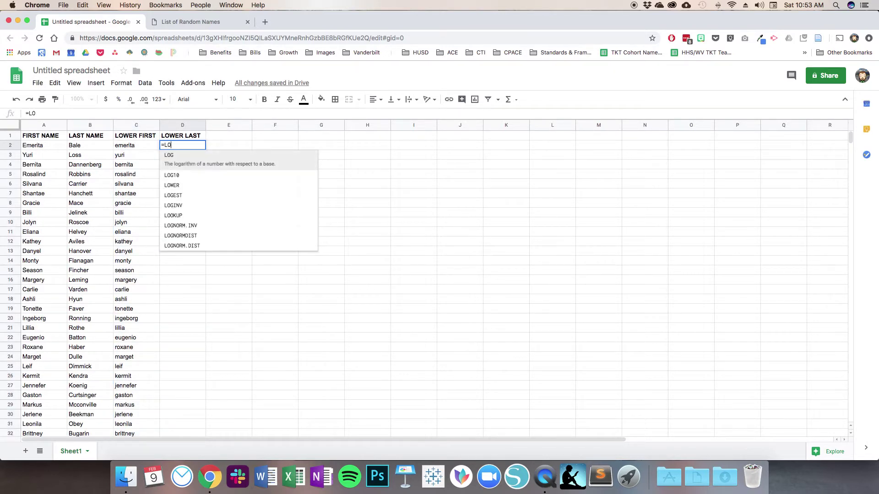
{"action": "type", "text": "W"}
{"action": "left_click", "coordinate": [176, 156]}
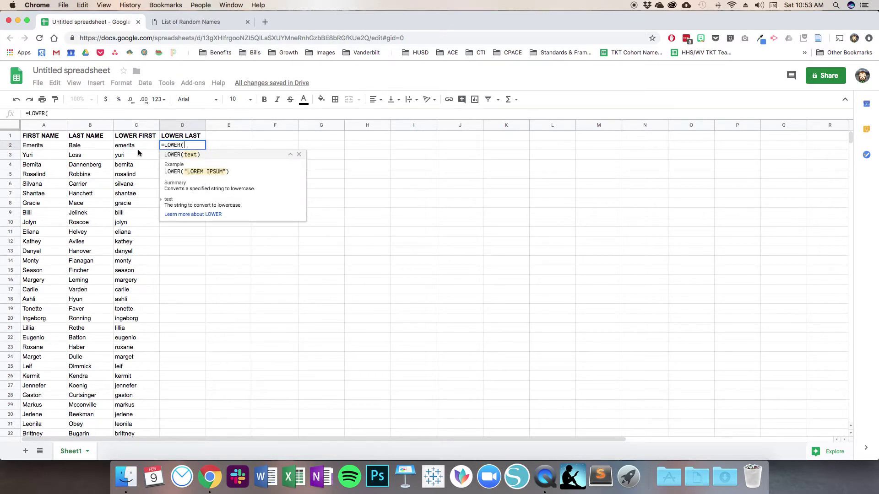
{"action": "left_click", "coordinate": [75, 150]}
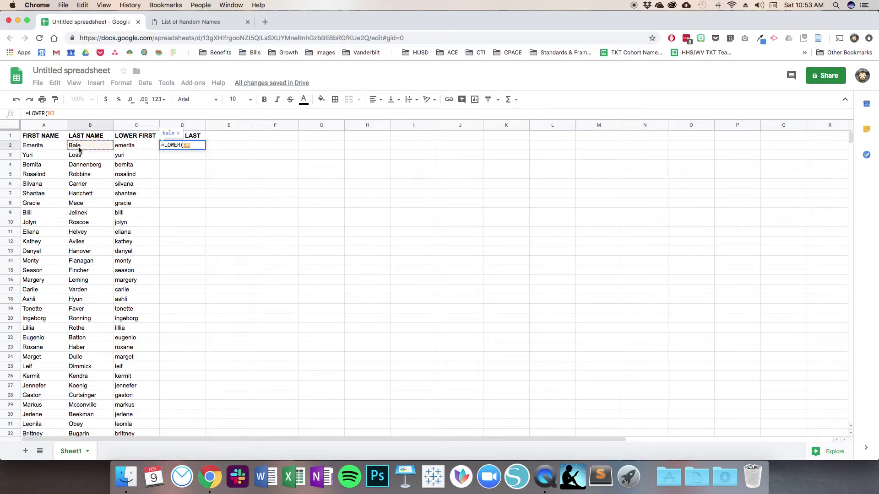
{"action": "type", "text": ")"}
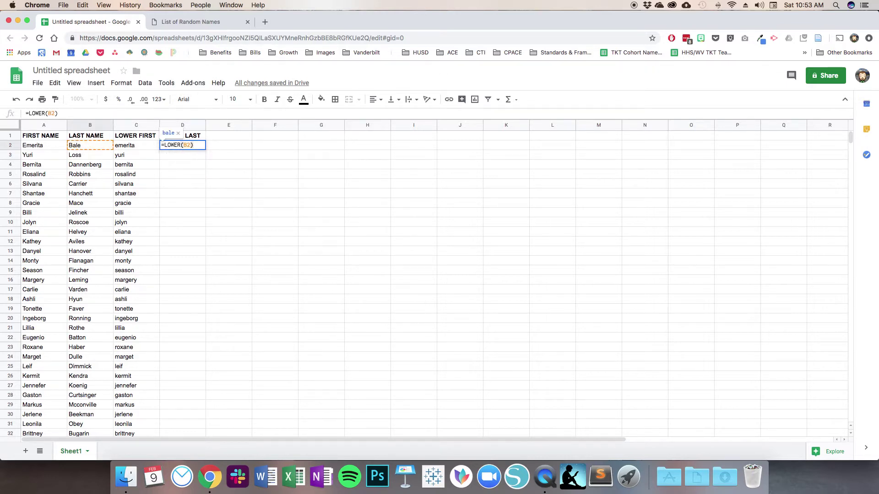
{"action": "key", "text": "Return"}
- Fill the LOWER formula from D2 down column D through row 51
{"action": "left_click", "coordinate": [181, 148]}
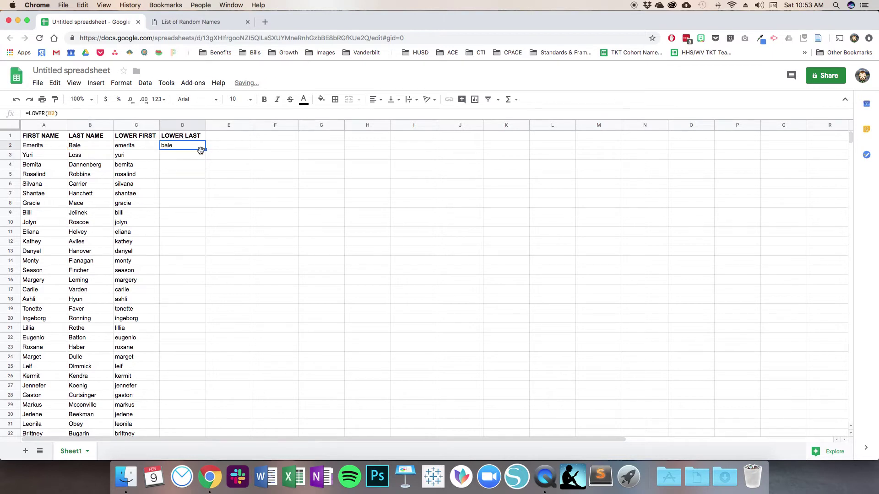
{"action": "left_click_drag", "start_coordinate": [200, 149], "coordinate": [193, 400]}
{"action": "scroll", "coordinate": [138, 229], "scroll_direction": "up", "scroll_amount": 5}
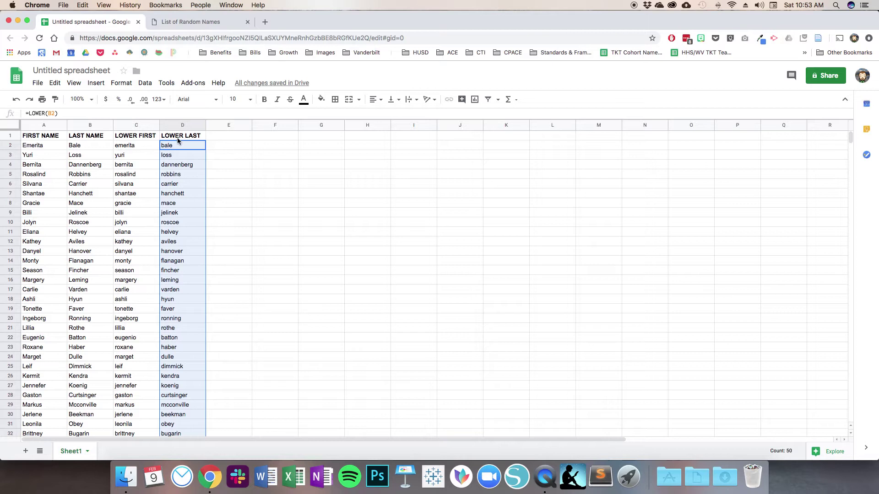
- Add the header FIRST INITIAL in cell E1
{"action": "left_click", "coordinate": [214, 139]}
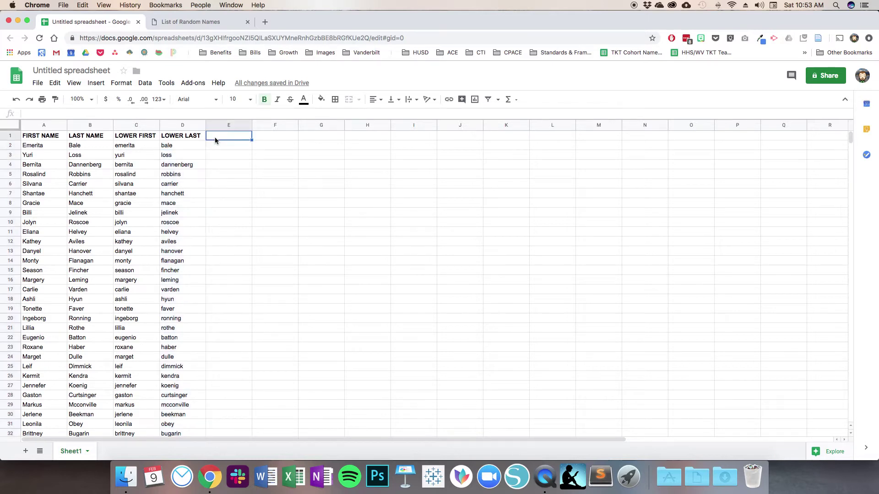
{"action": "type", "text": "FIRST"}
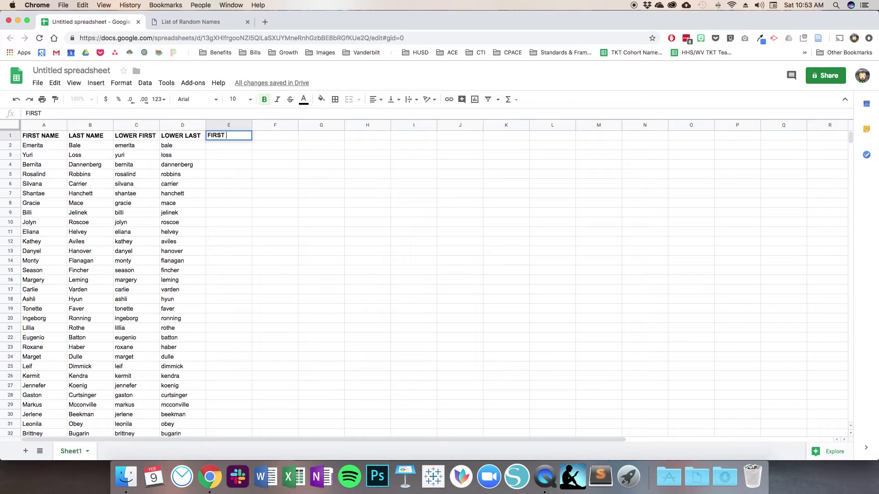
{"action": "type", "text": " INITIAL"}
{"action": "left_click", "coordinate": [219, 146]}
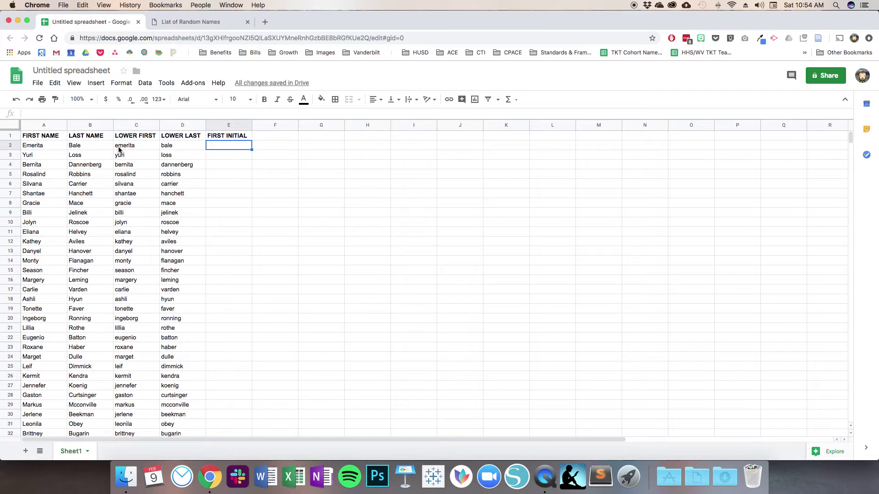
- Enter the formula =LEFT(C2,1) in cell E2 to extract the first letter of the lowercase first name
{"action": "double_click", "coordinate": [220, 146]}
{"action": "type", "text": "="}
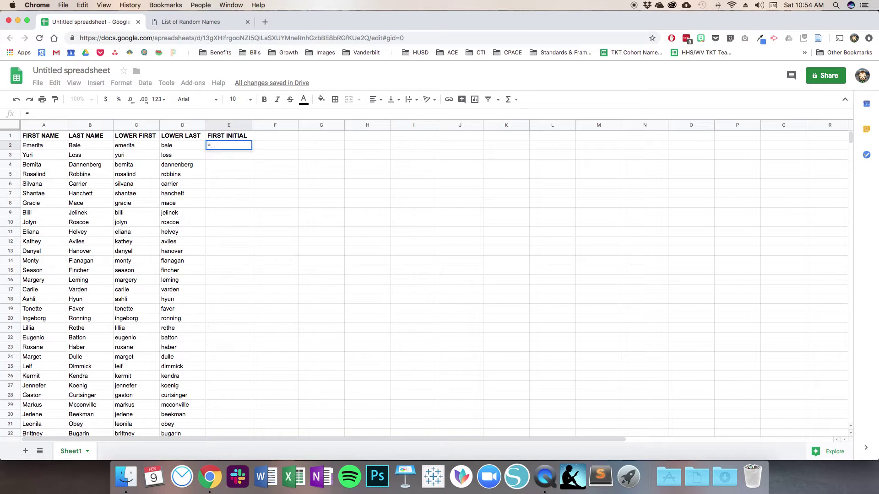
{"action": "type", "text": "LEFT("}
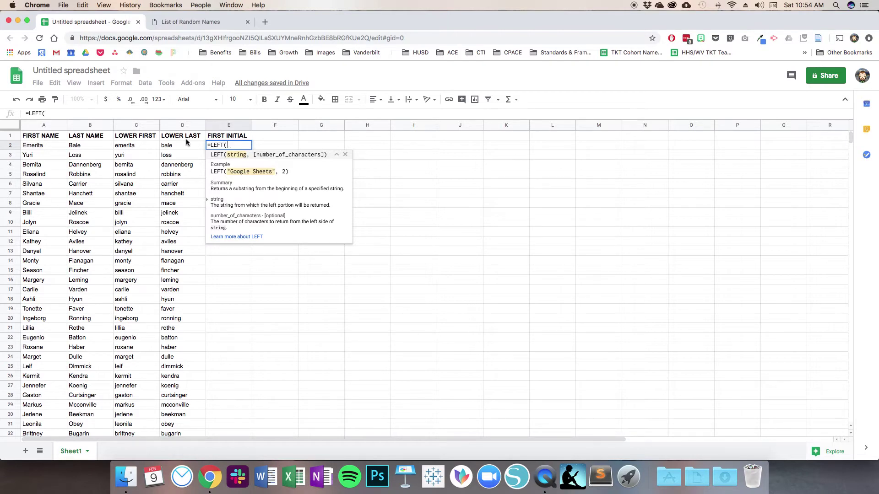
{"action": "left_click", "coordinate": [128, 145]}
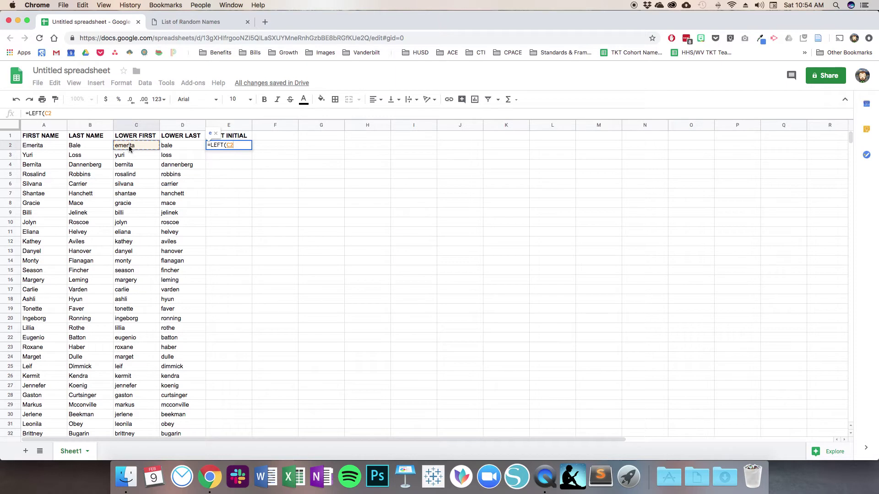
{"action": "type", "text": ","}
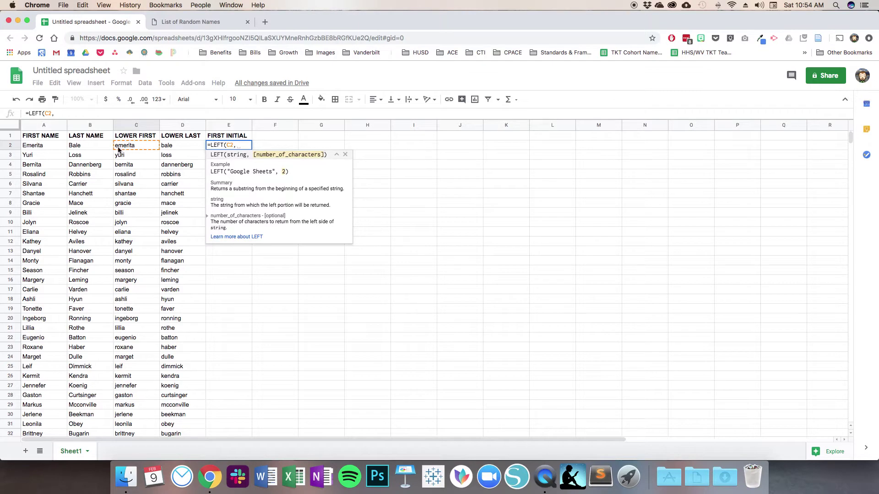
{"action": "type", "text": "1"}
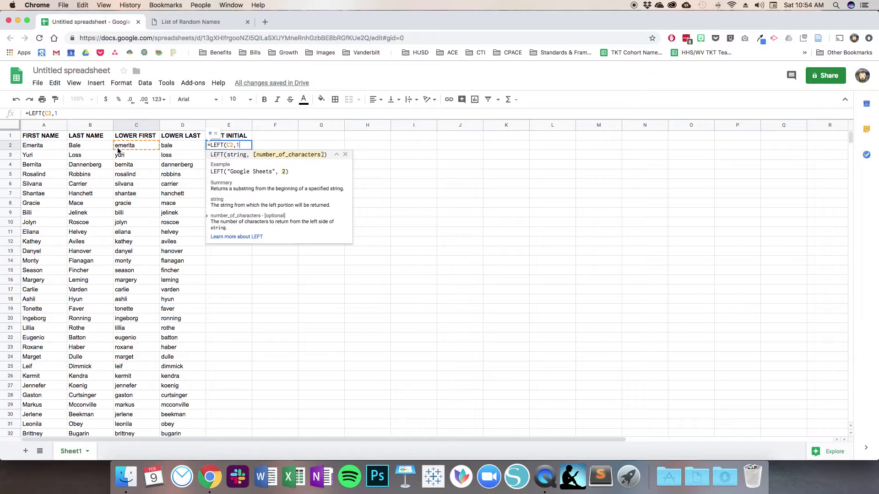
{"action": "type", "text": ")"}
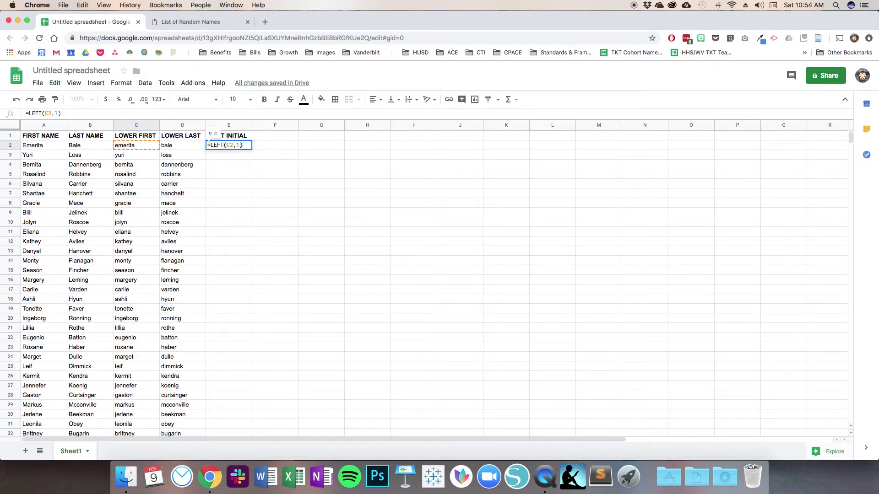
{"action": "key", "text": "Return"}
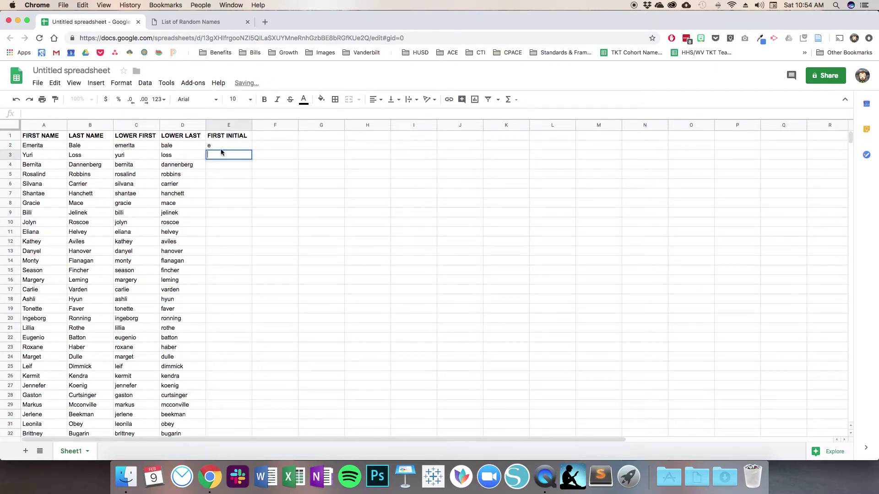
- Fill the LEFT formula from E2 down column E for all the listed names and check the formula in E3
{"action": "left_click", "coordinate": [220, 146]}
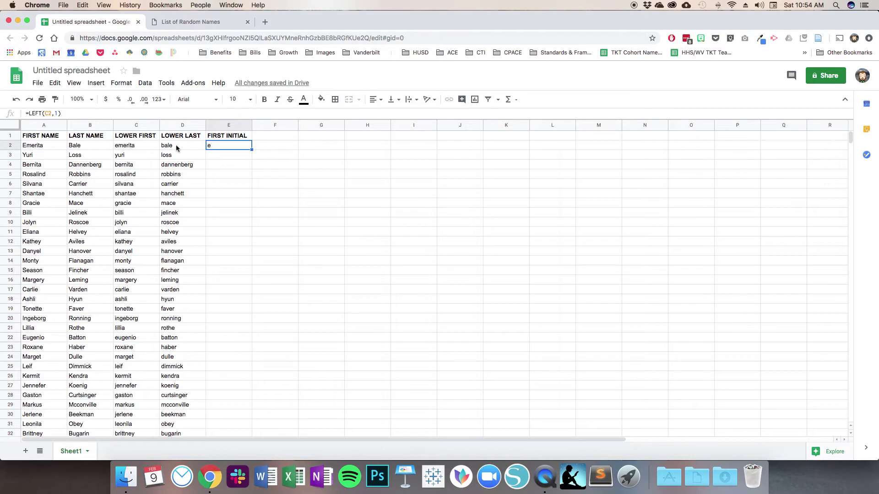
{"action": "double_click", "coordinate": [250, 149]}
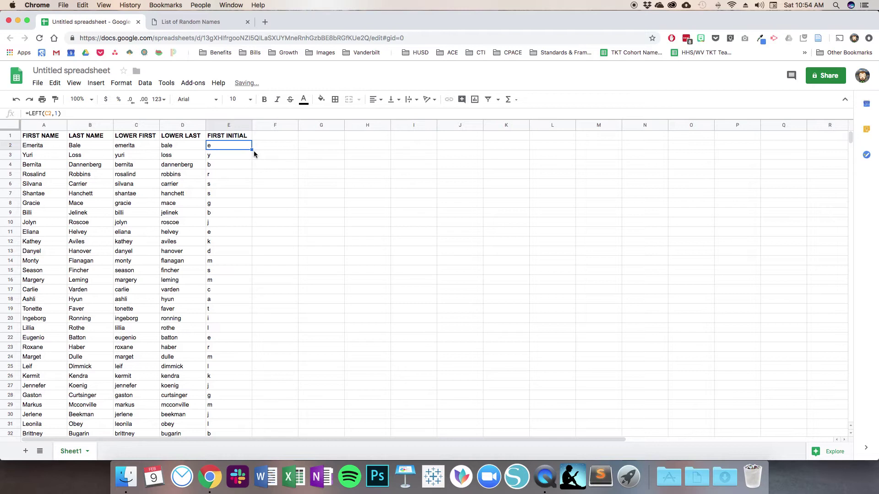
{"action": "left_click", "coordinate": [228, 156]}
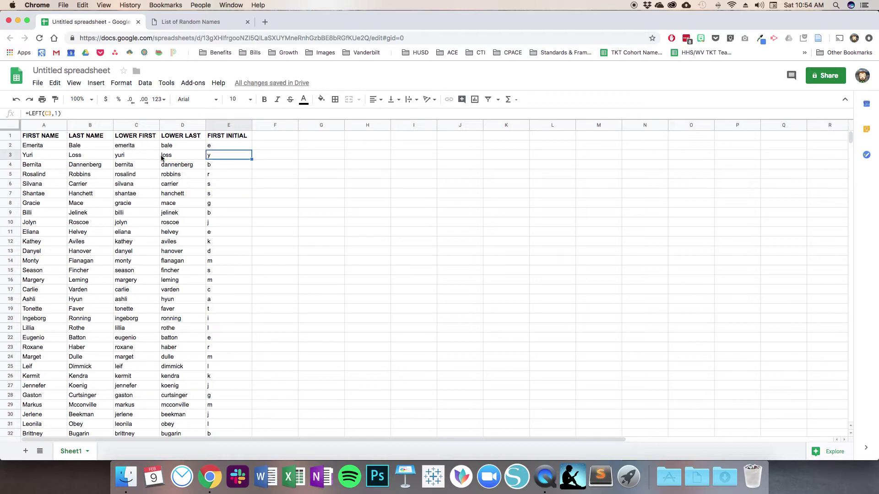
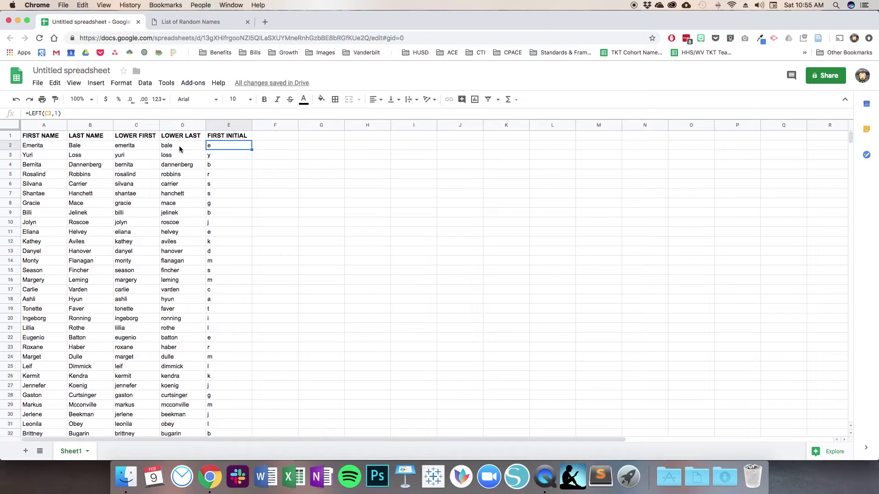
- Add the header EMAIL ADDRESS (CONCATENATE) in cell F1
{"action": "left_click", "coordinate": [265, 137]}
{"action": "type", "text": "EM"}
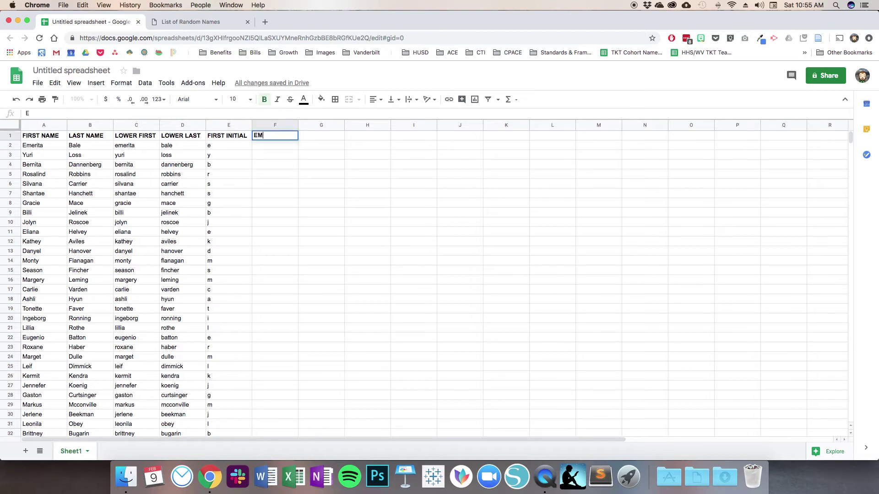
{"action": "type", "text": "AIL ADDRESS"}
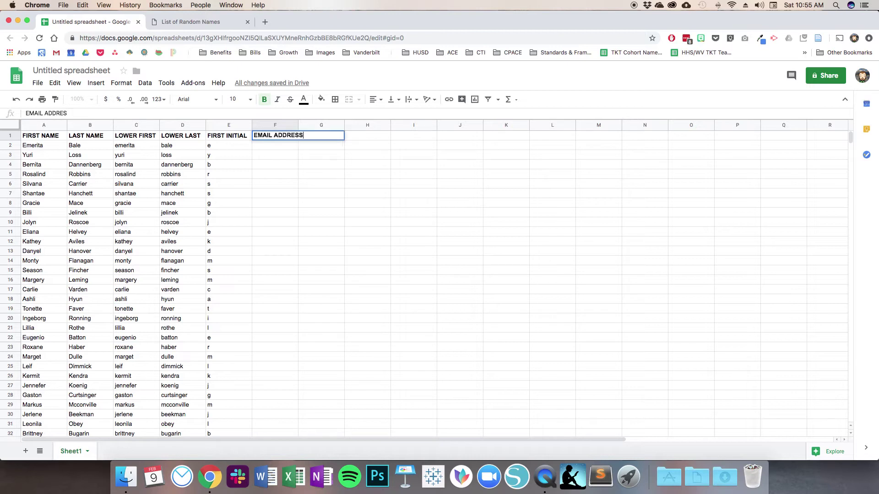
{"action": "type", "text": " (CONCATENATE)"}
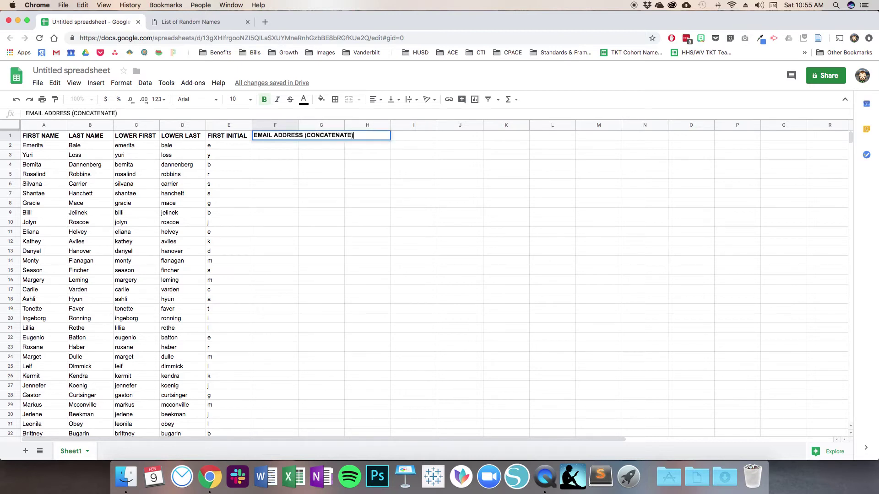
{"action": "left_click", "coordinate": [273, 147]}
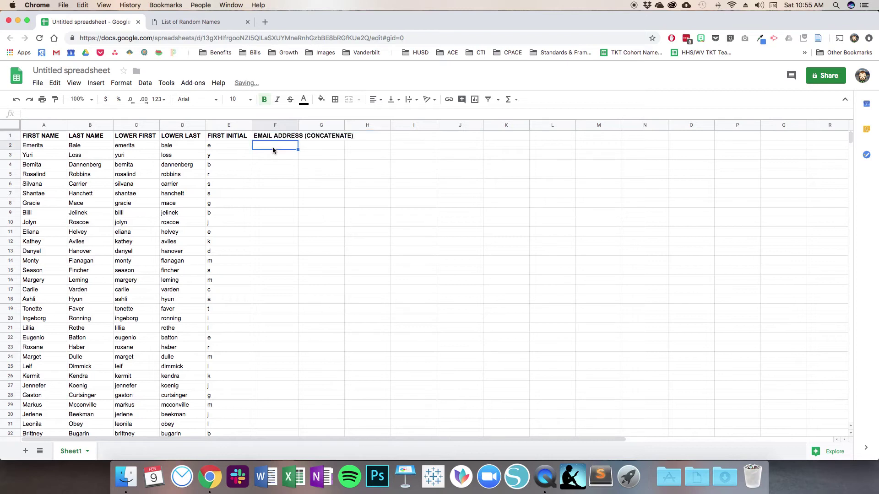
{"action": "type", "text": "=CONC"}
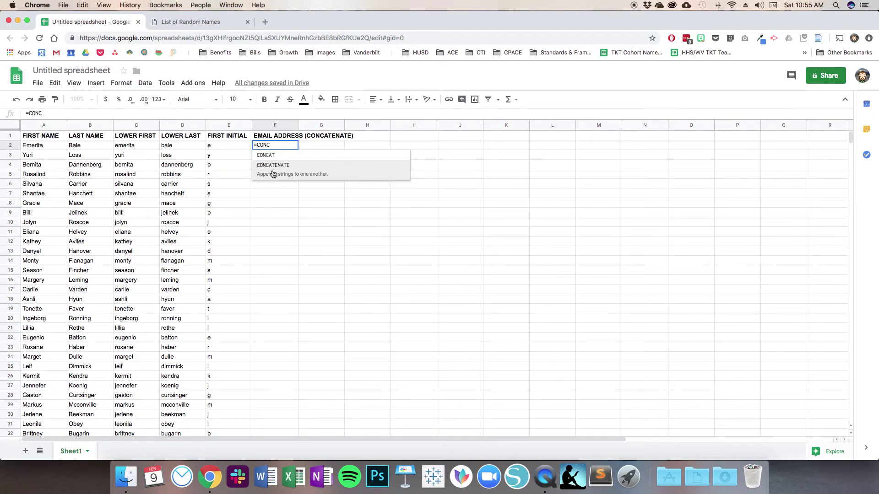
{"action": "left_click", "coordinate": [272, 174]}
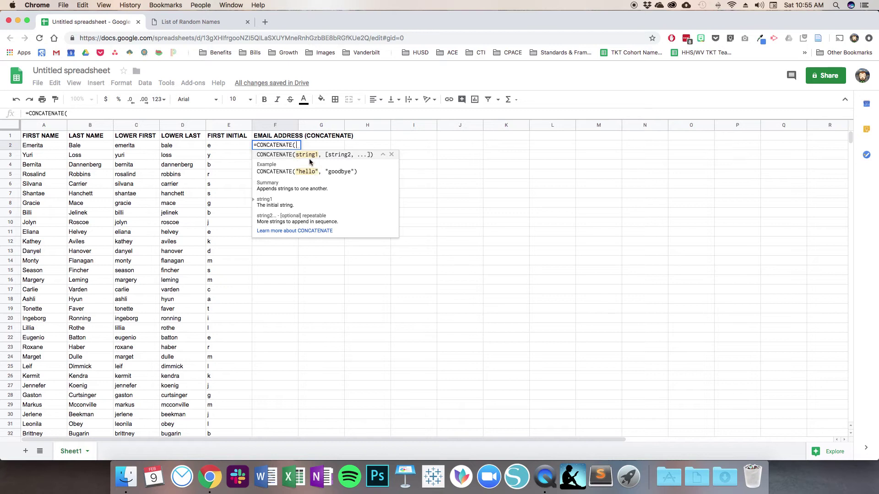
{"action": "left_click", "coordinate": [220, 148]}
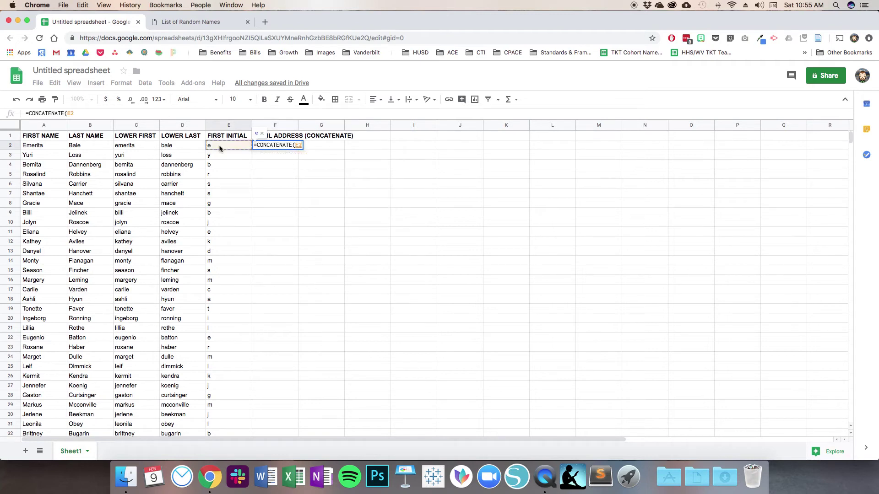
{"action": "type", "text": ","}
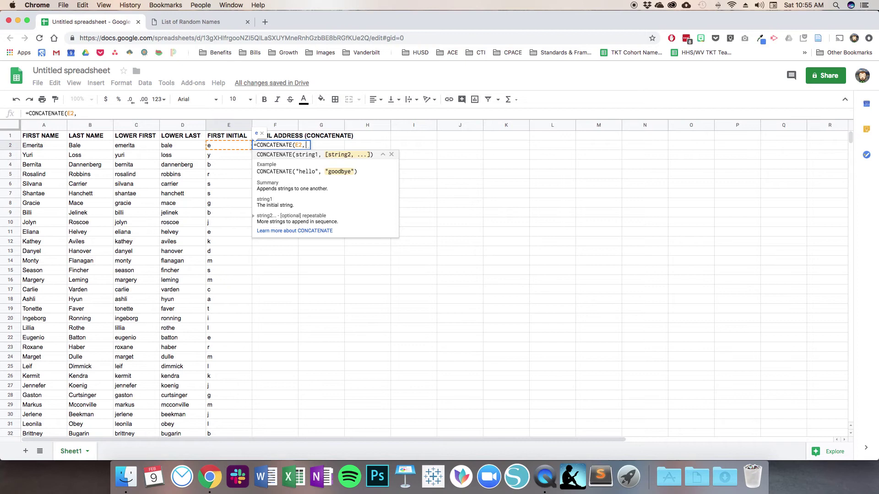
{"action": "left_click", "coordinate": [176, 147]}
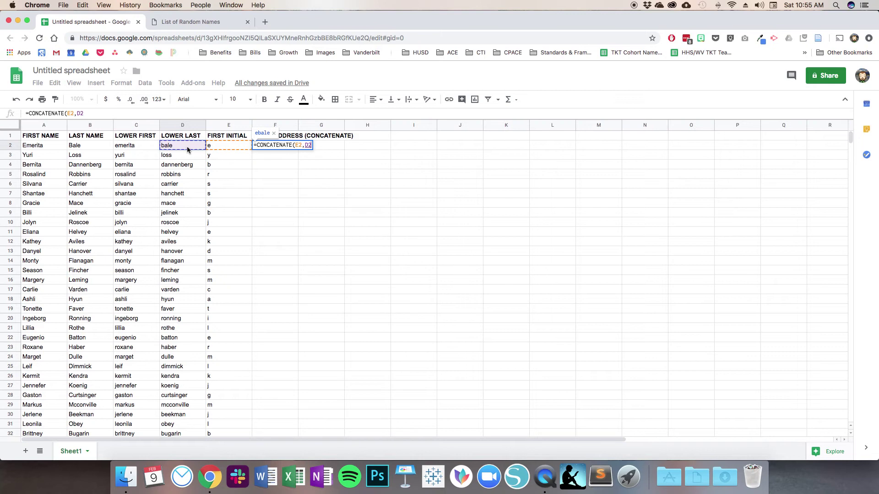
{"action": "type", "text": ","}
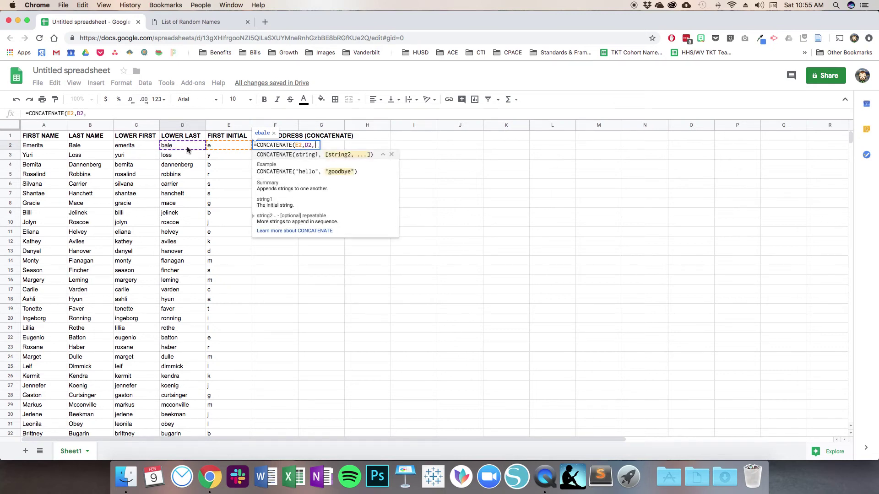
{"action": "type", "text": "\""}
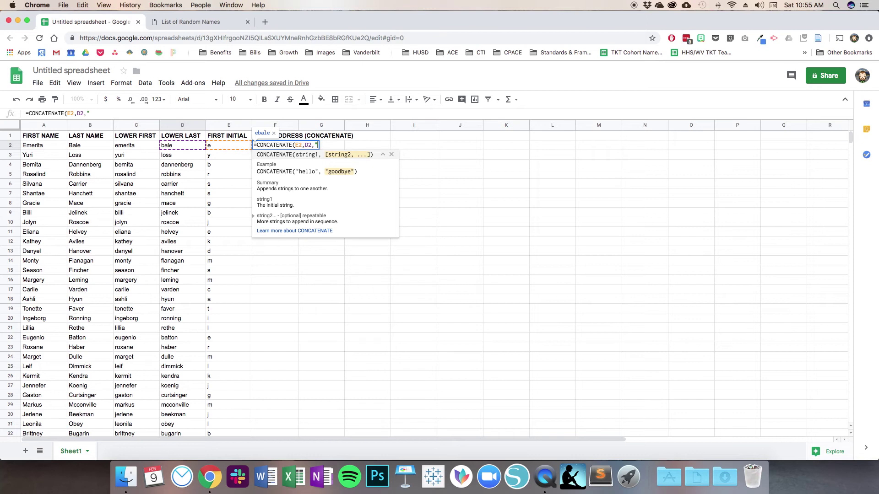
{"action": "type", "text": "@dmail\""}
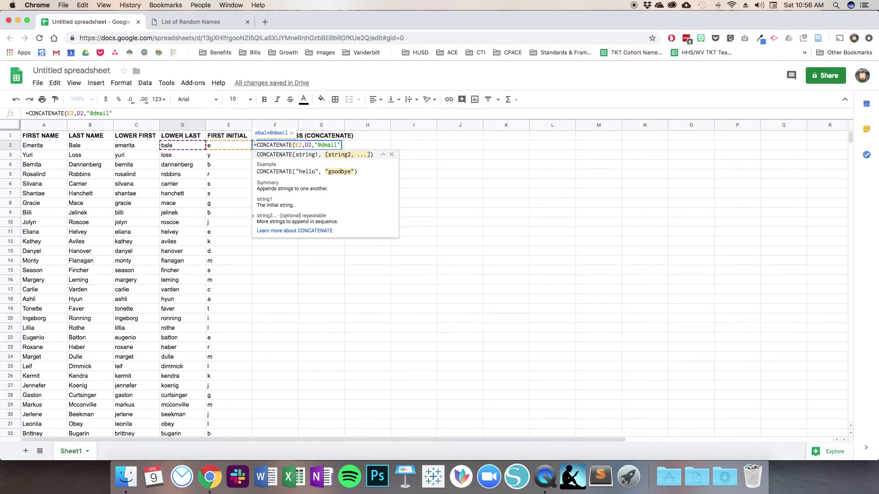
{"action": "type", "text": ")"}
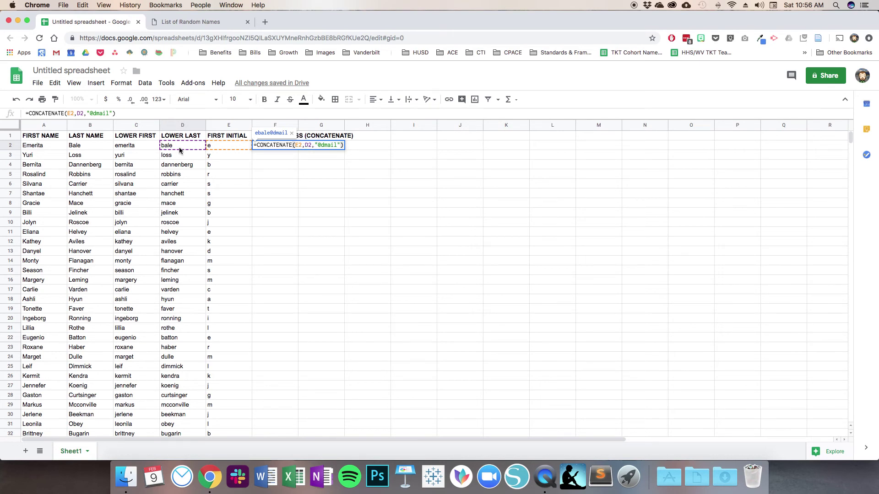
{"action": "left_click", "coordinate": [338, 145]}
{"action": "type", "text": ".com"}
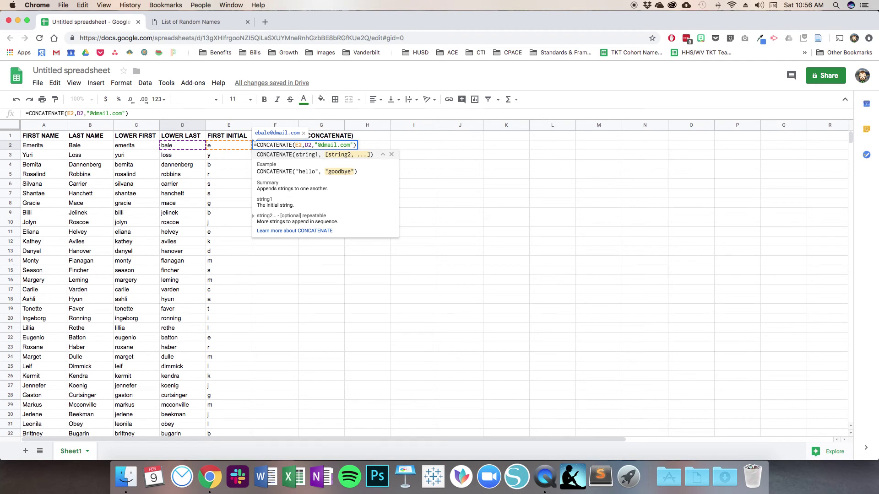
{"action": "key", "text": "Return"}
- Fill the CONCATENATE formula from F2 down column F for all listed names and select the email addresses in F2:F51
{"action": "left_click", "coordinate": [277, 144]}
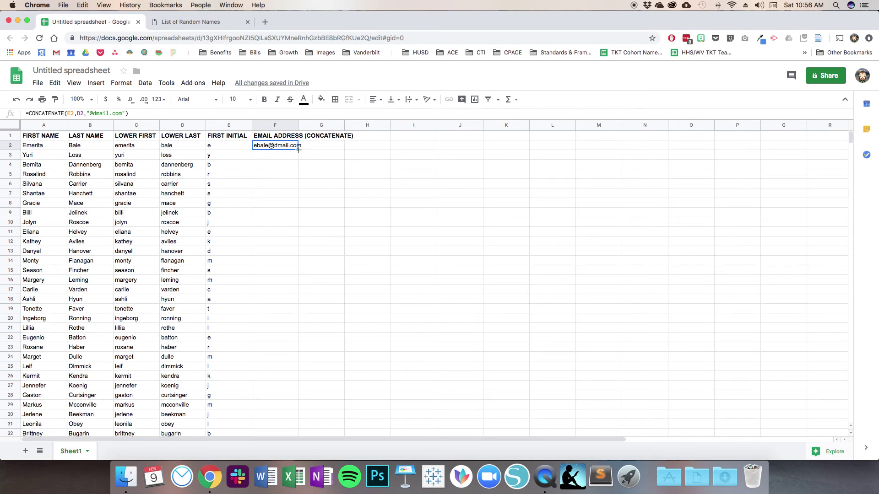
{"action": "double_click", "coordinate": [298, 149]}
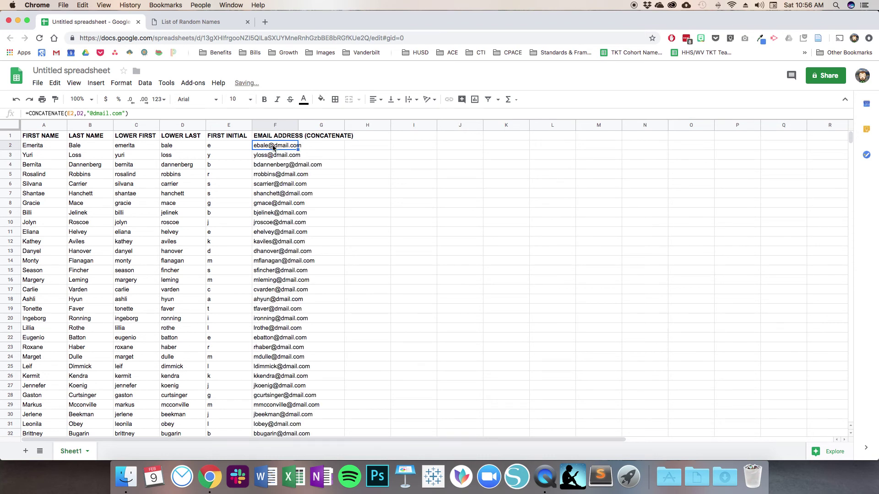
{"action": "scroll", "coordinate": [279, 188], "scroll_direction": "down", "scroll_amount": 10}
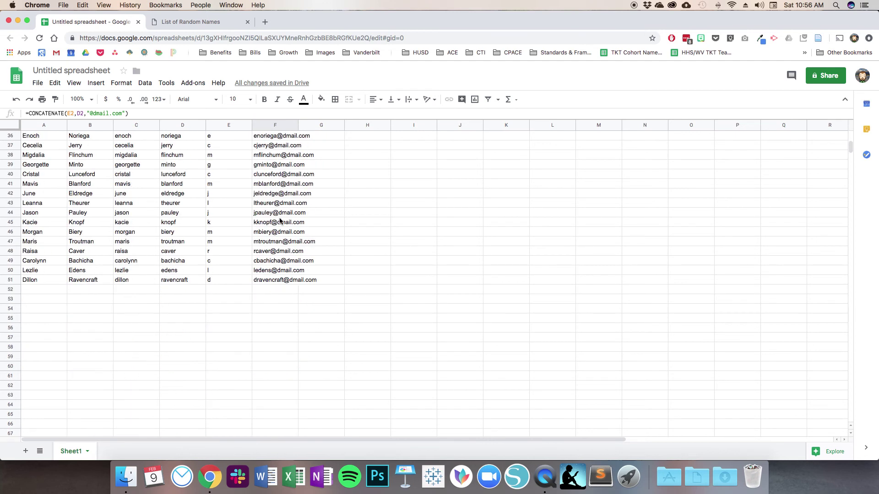
{"action": "left_click", "coordinate": [273, 279], "text": "shift"}
{"action": "scroll", "coordinate": [296, 180], "scroll_direction": "up", "scroll_amount": 10}
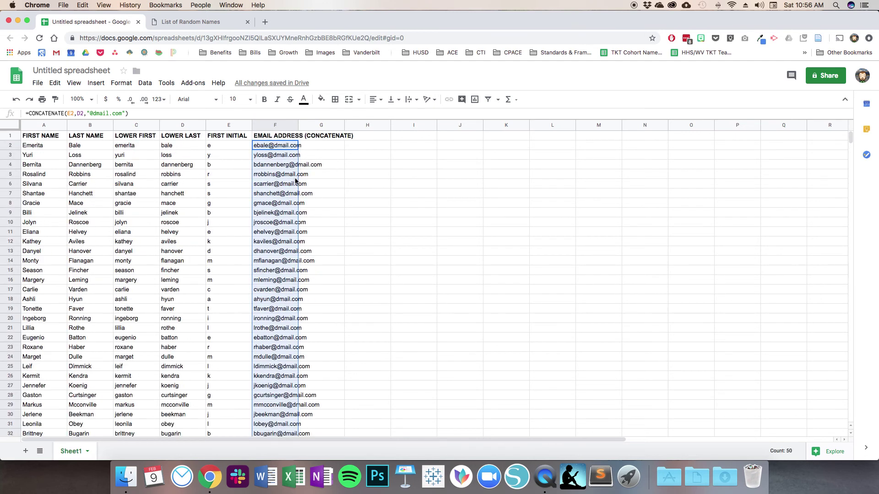